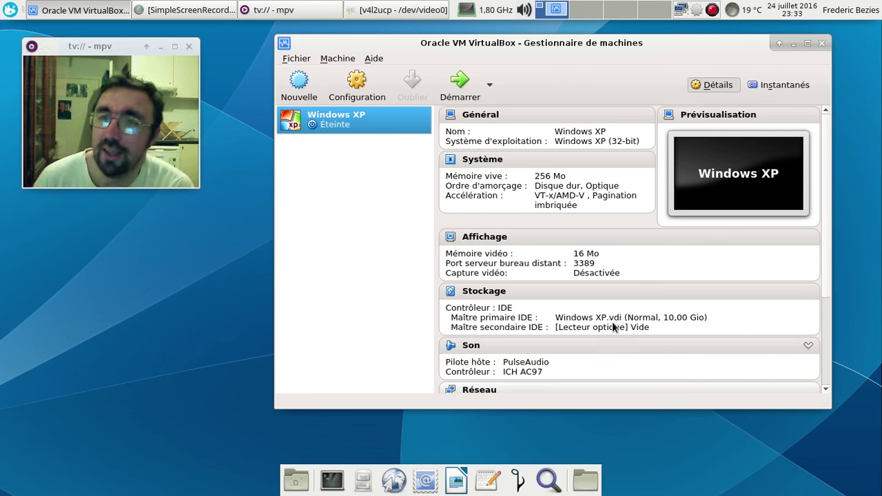
Start the Windows XP virtual machine and dismiss the guided tour notification on its desktop.
click(459, 91)
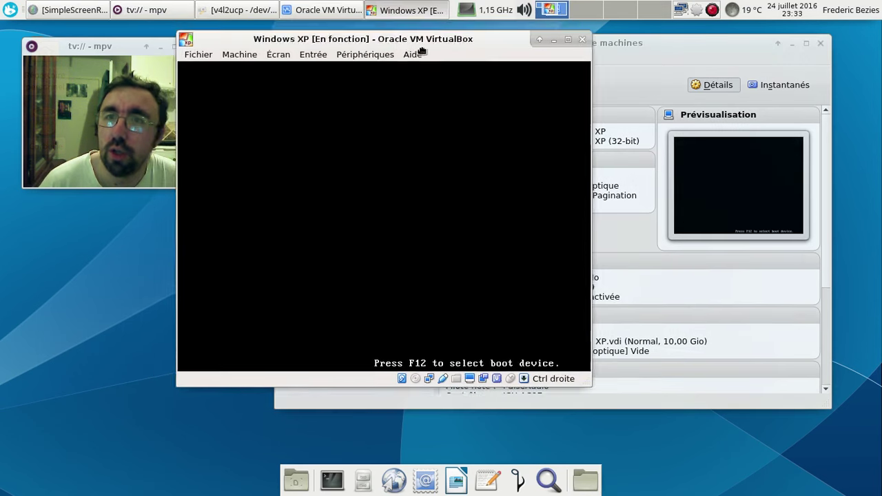
click(788, 44)
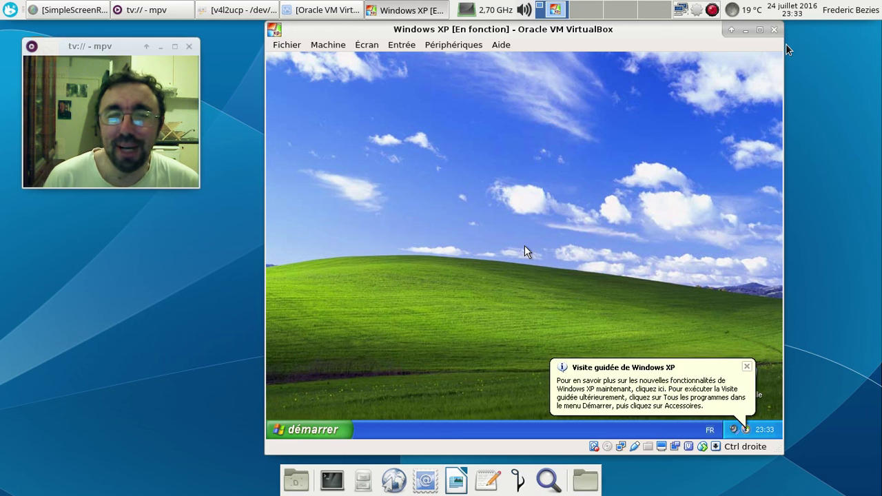
click(746, 366)
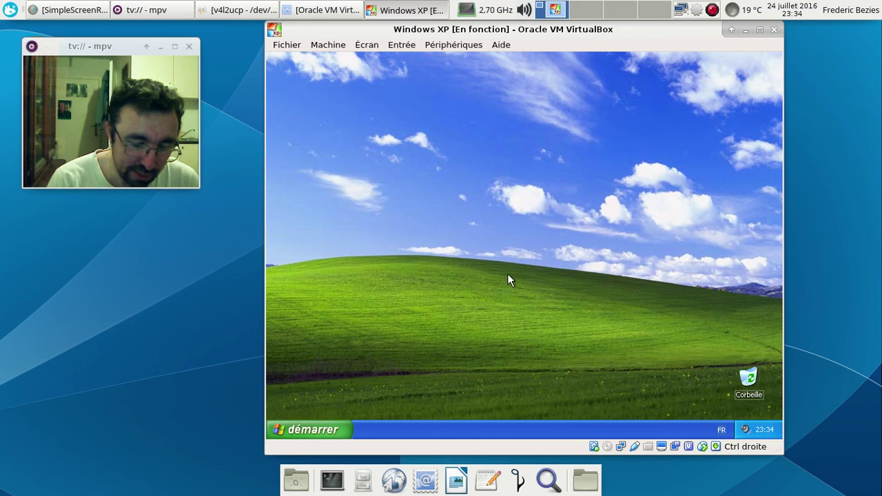
Browse to Mes documents in the virtual machine's file explorer and launch the tcmdr32v511 installer.
key(super+e)
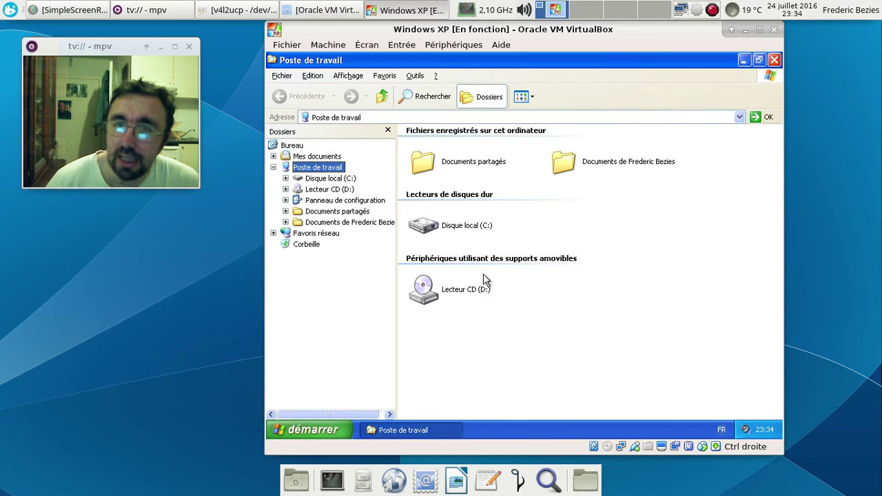
click(292, 145)
click(296, 157)
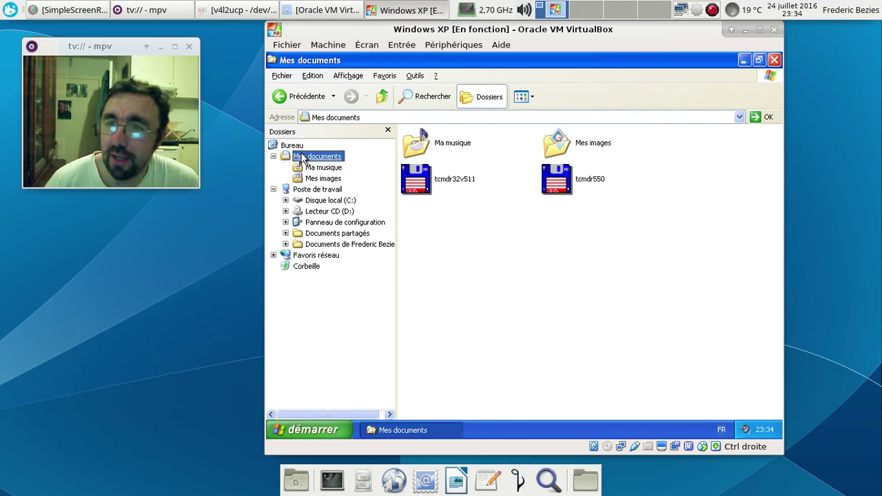
click(468, 183)
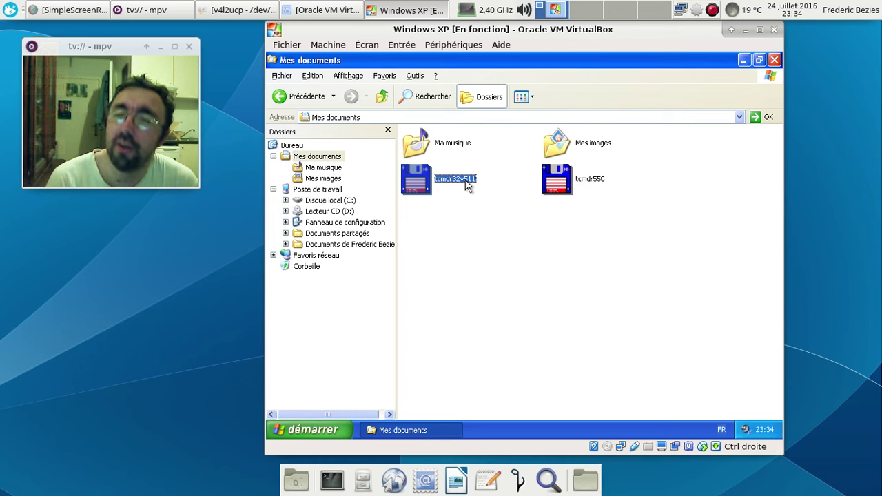
double_click(467, 183)
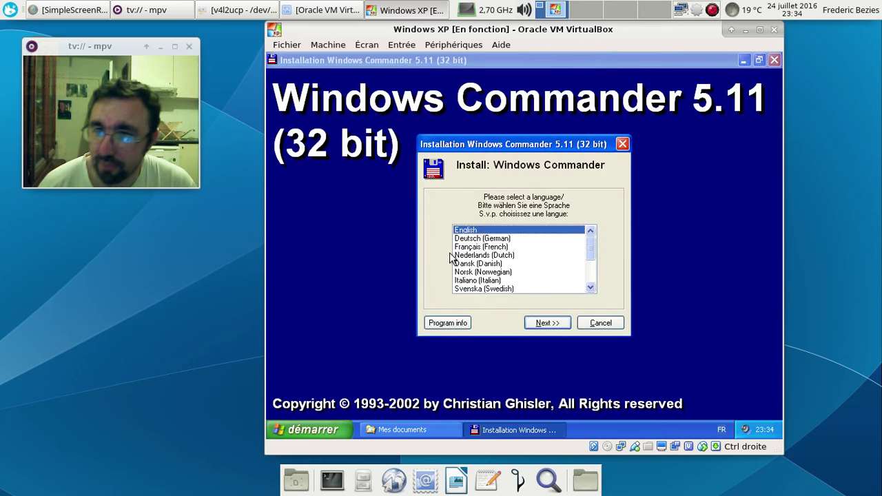
Choose Français (French) as the setup language, then read the README and close it.
click(471, 248)
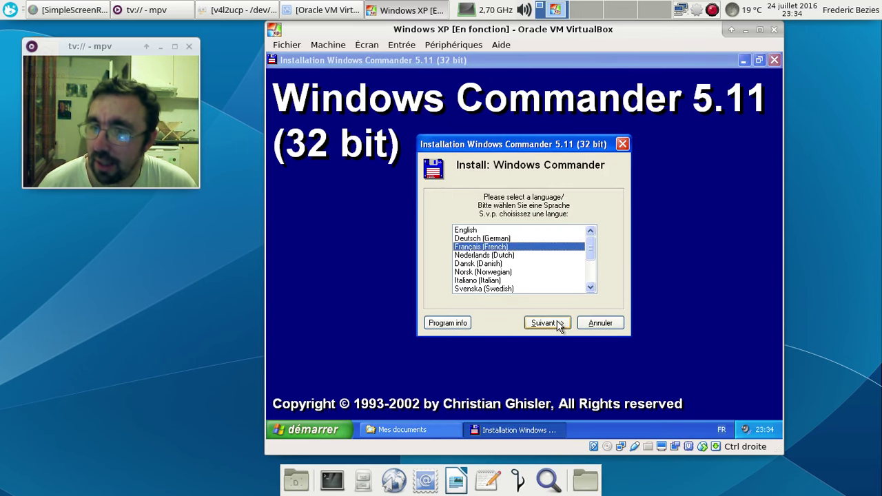
click(544, 323)
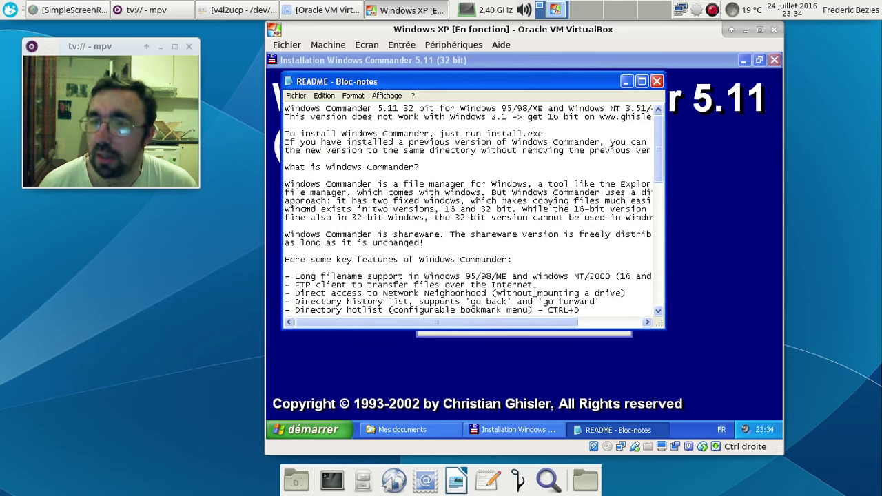
drag(556, 322, 624, 319)
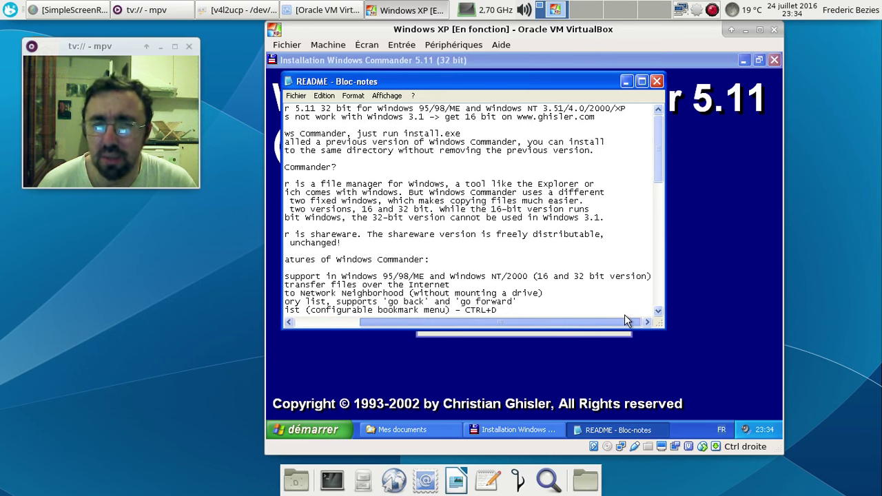
drag(624, 315, 511, 319)
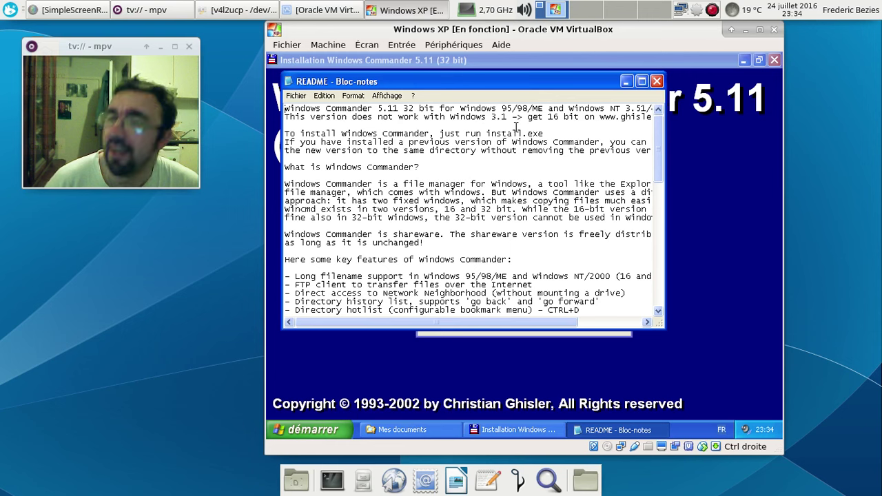
drag(549, 326, 613, 326)
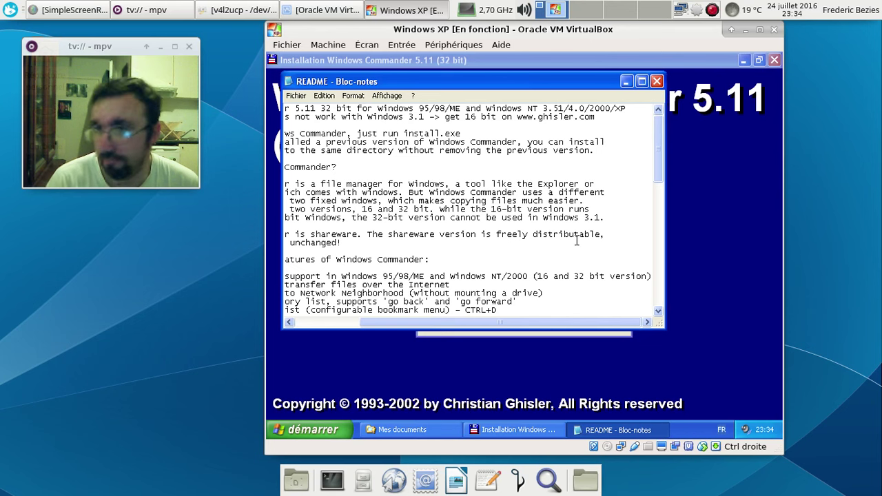
click(655, 82)
Install Windows Commander with the other languages, default configuration file location, a Start menu group and a desktop icon.
click(556, 323)
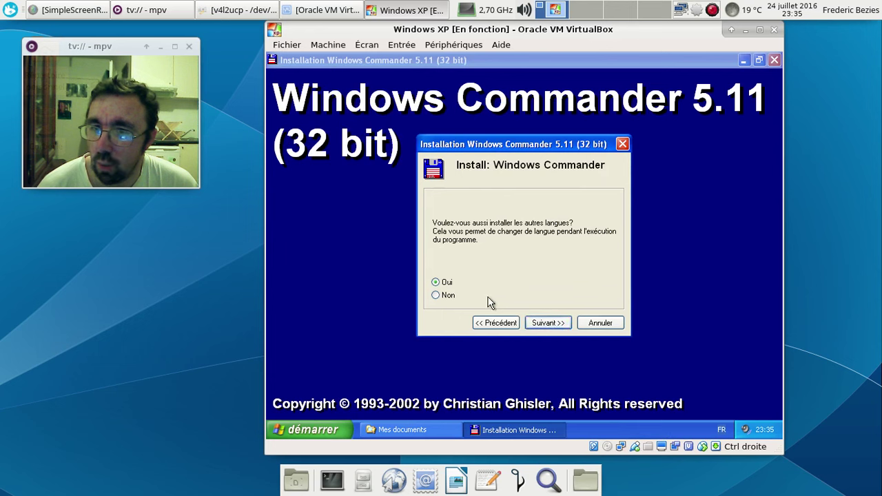
click(503, 324)
click(544, 324)
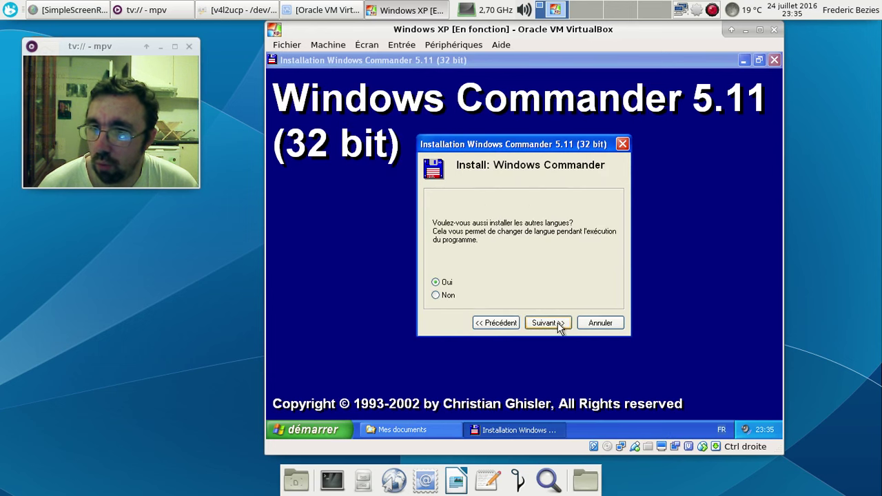
click(547, 324)
click(547, 323)
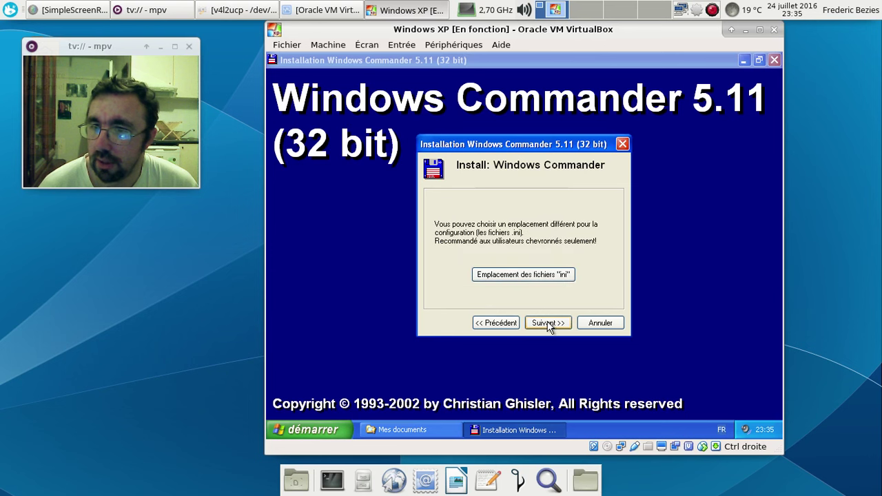
click(547, 323)
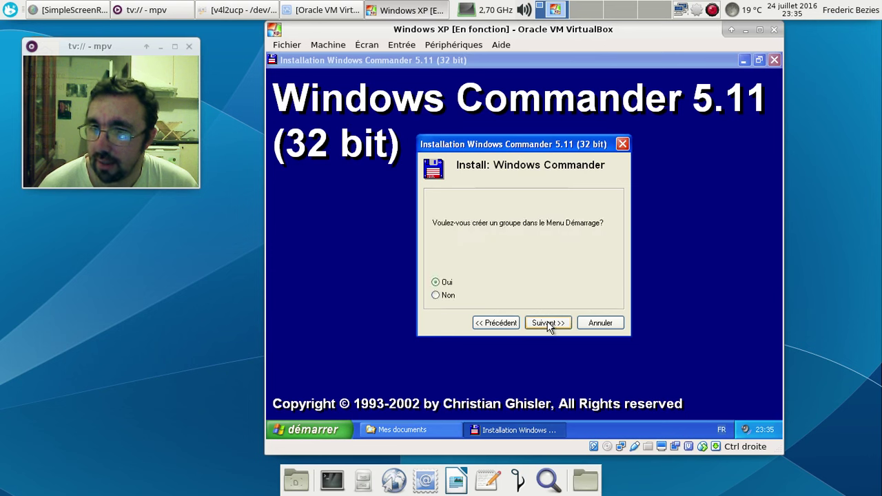
click(549, 325)
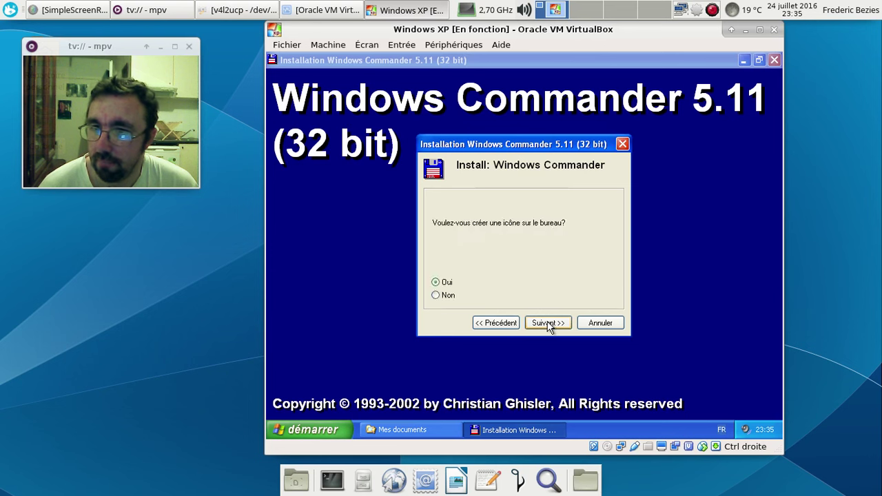
click(548, 322)
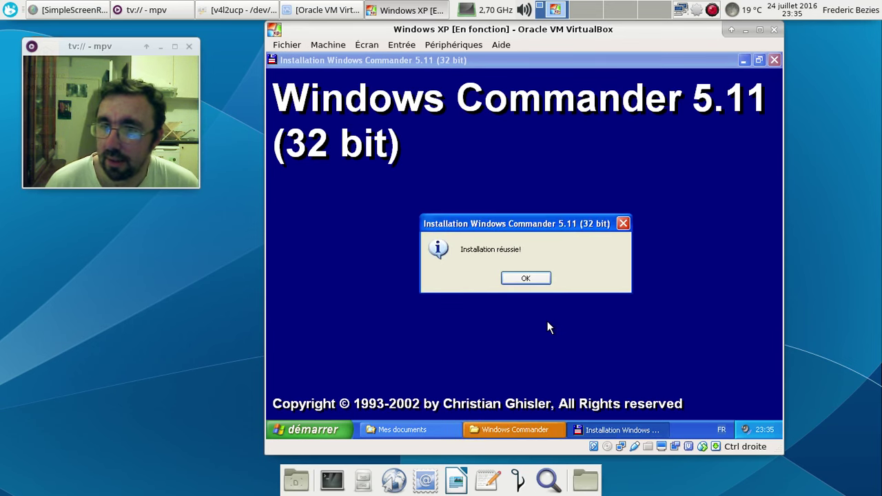
click(531, 278)
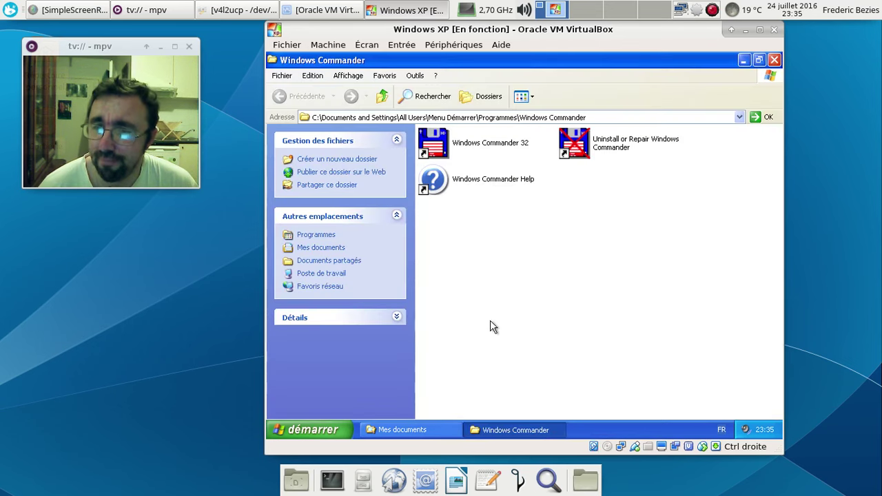
Close the open folder windows and launch Windows Commander from the desktop, passing the shareware notice with choice 2.
click(774, 60)
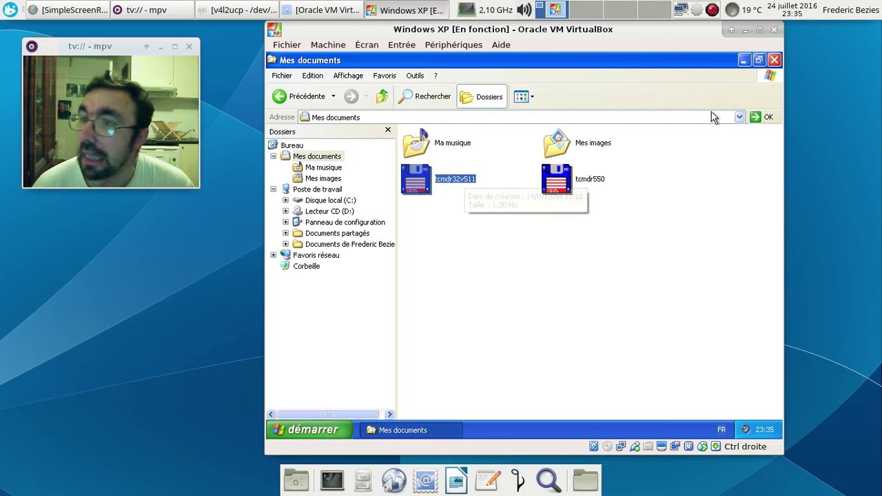
click(774, 60)
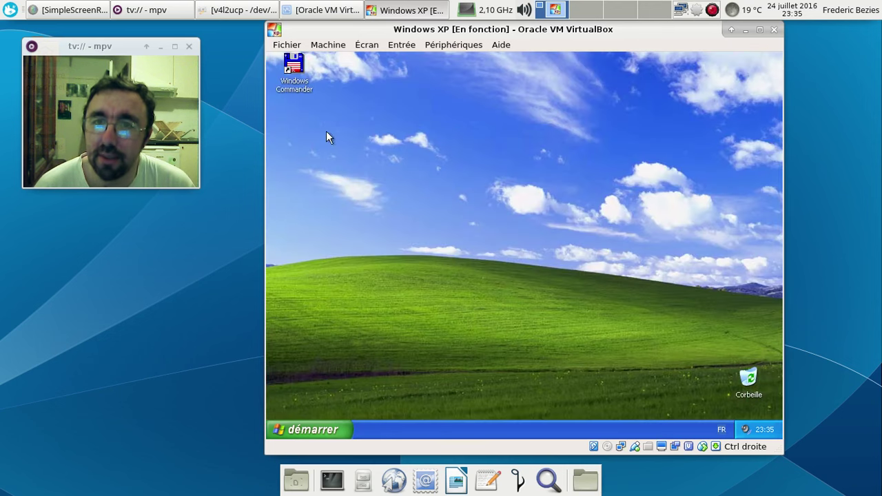
click(292, 69)
double_click(288, 88)
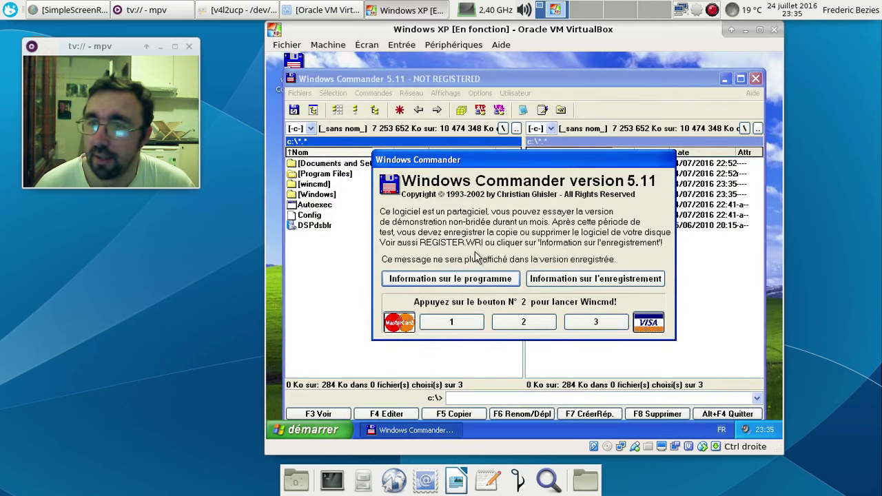
click(524, 322)
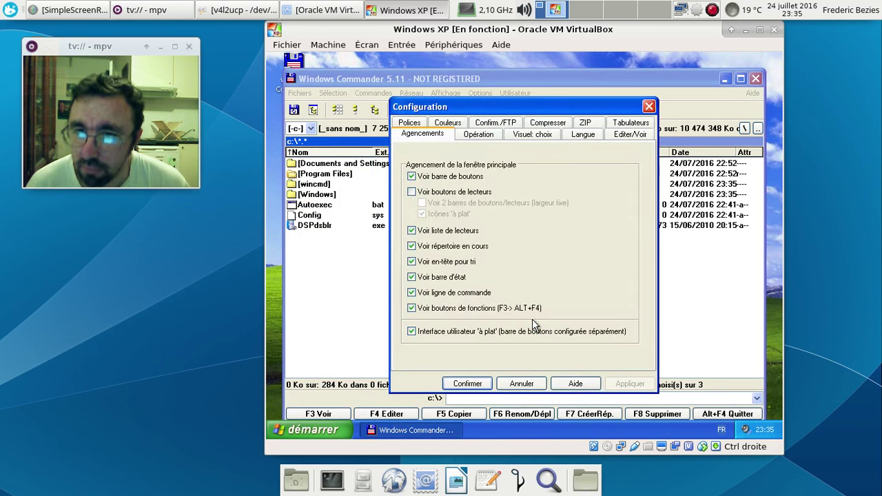
Try setting mouse selection to "Bouton de gauche (standard sous Windows)" in the operation options.
click(477, 132)
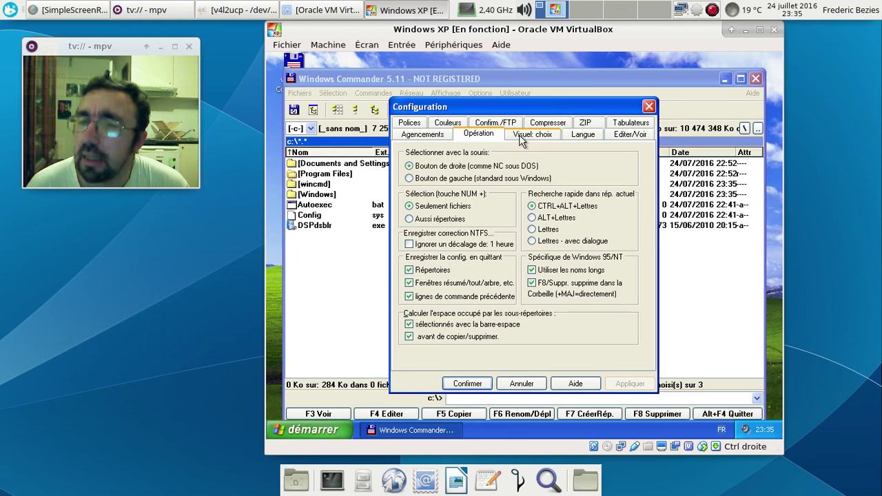
click(501, 179)
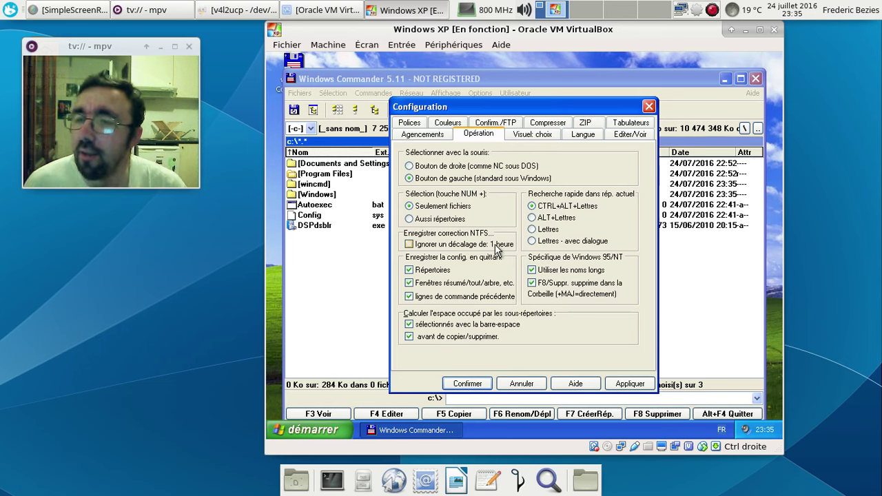
Review the display, language, editor, ZIP, compression, FTP, colour and font options, then close the configuration.
click(534, 137)
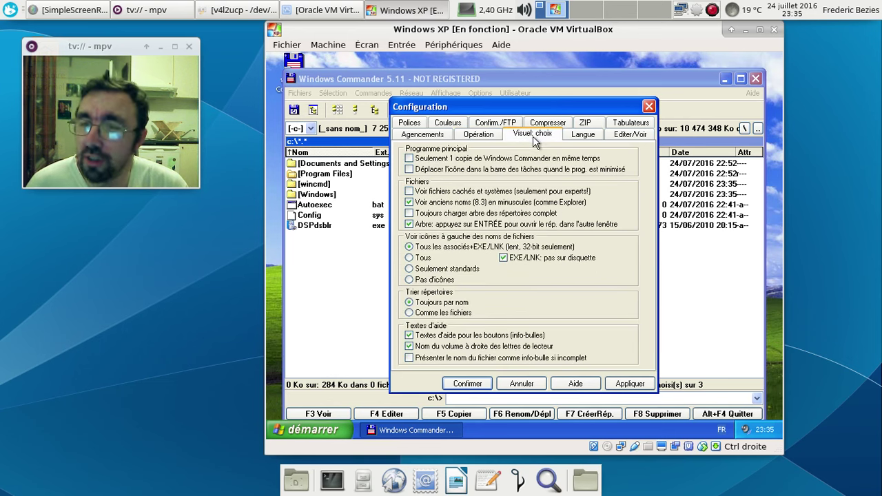
click(584, 137)
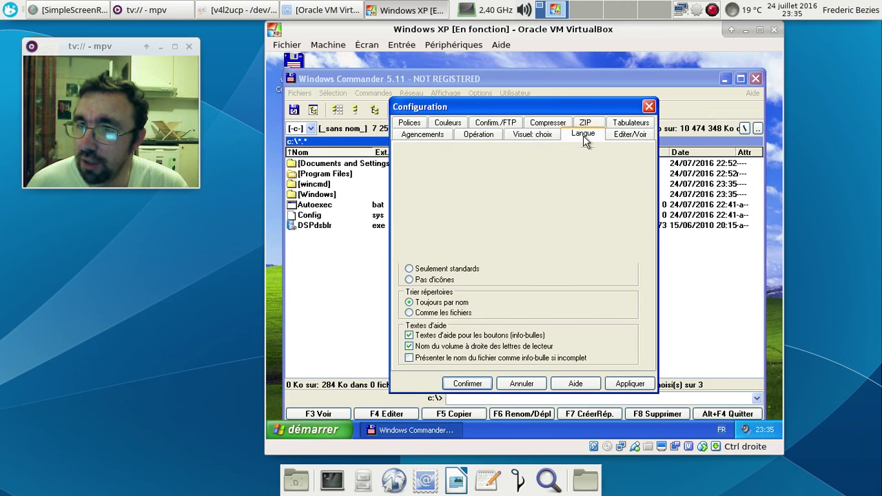
click(631, 135)
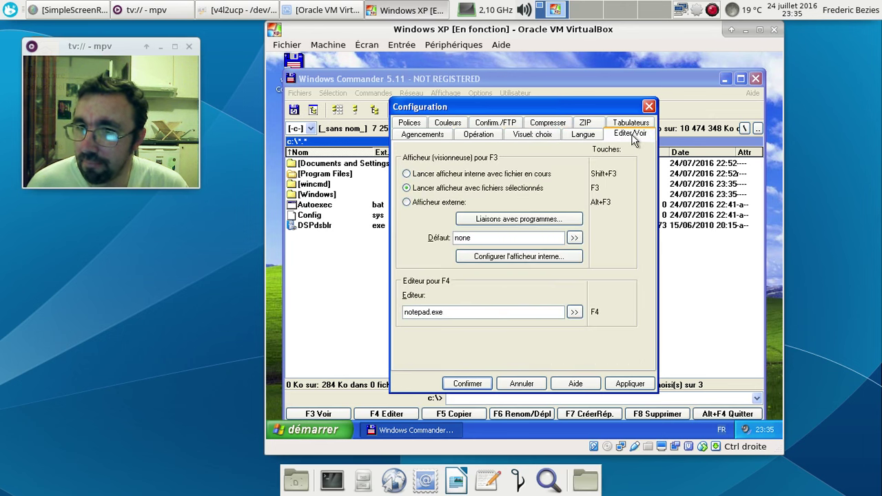
click(630, 123)
click(586, 135)
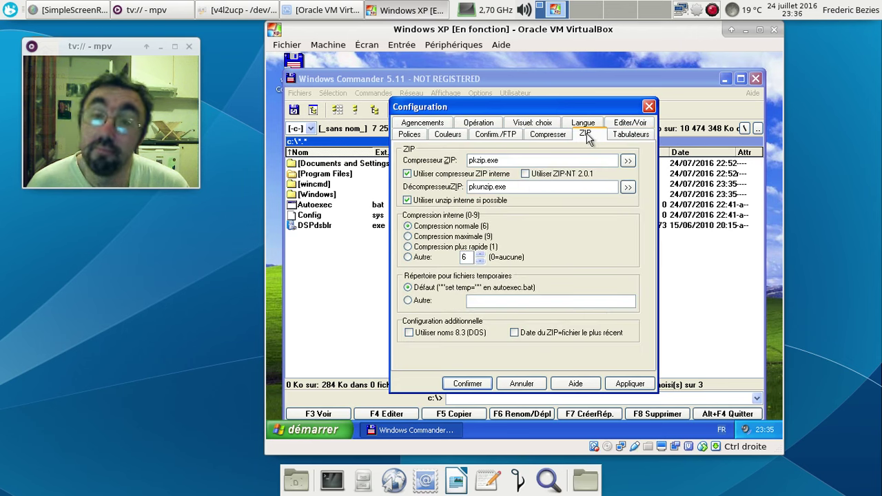
click(550, 138)
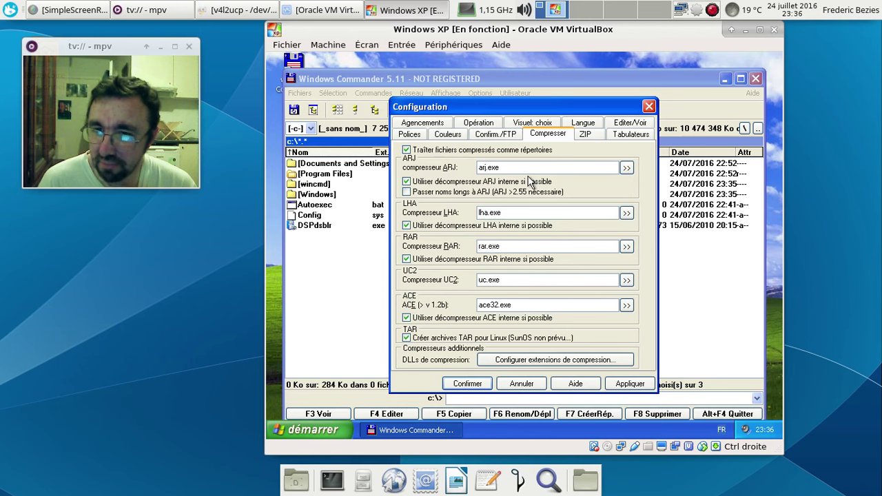
click(493, 134)
click(444, 137)
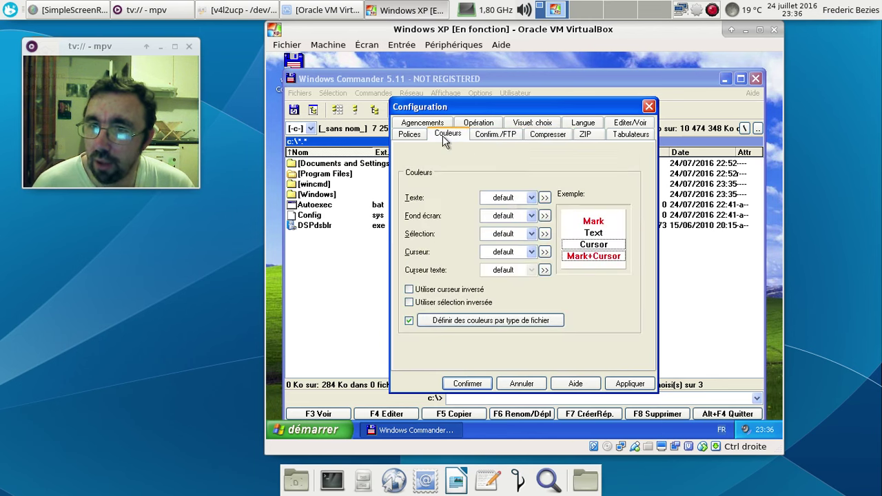
click(414, 135)
click(413, 124)
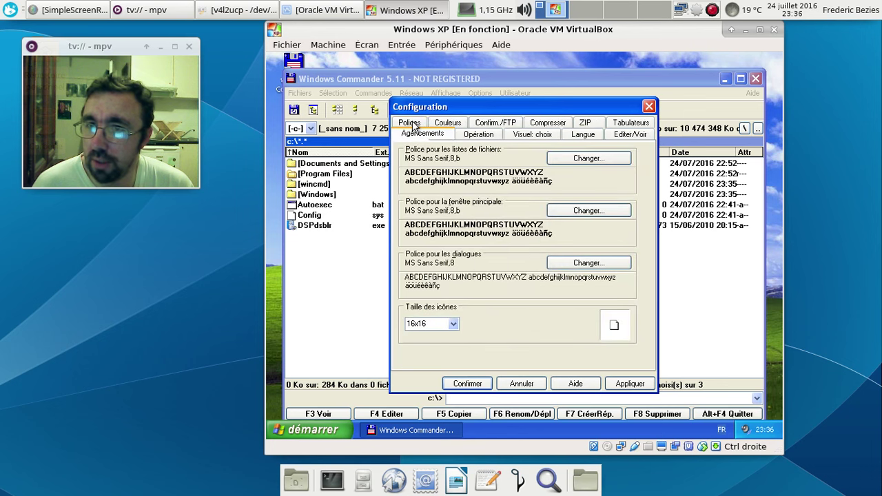
click(648, 107)
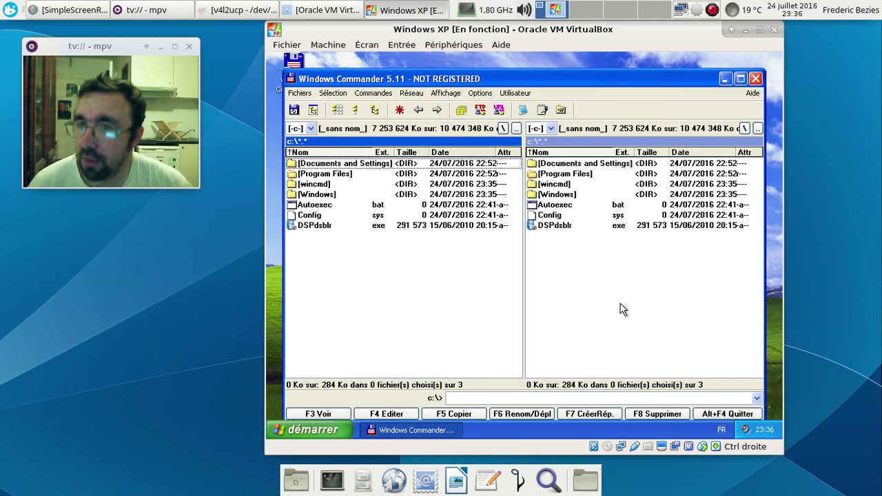
Browse the right file pane from C:\ through Documents and Settings and the user's profile folder to Mes documents.
double_click(573, 165)
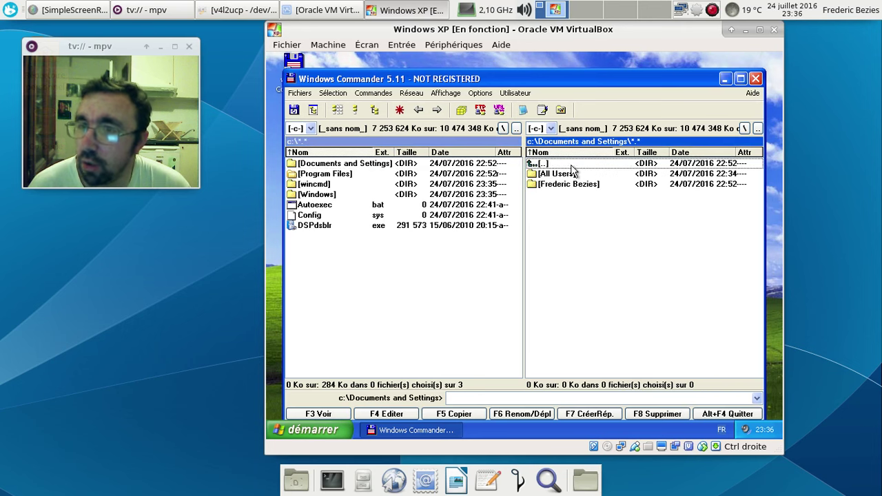
double_click(578, 190)
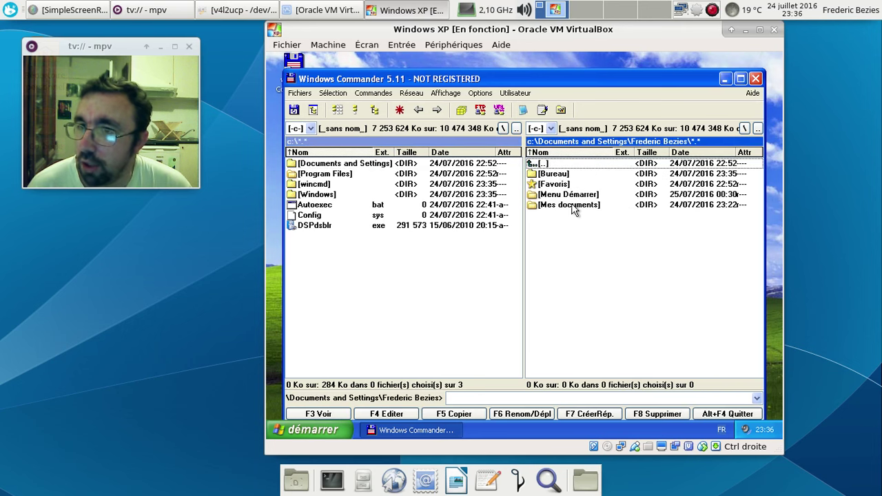
click(569, 196)
double_click(571, 204)
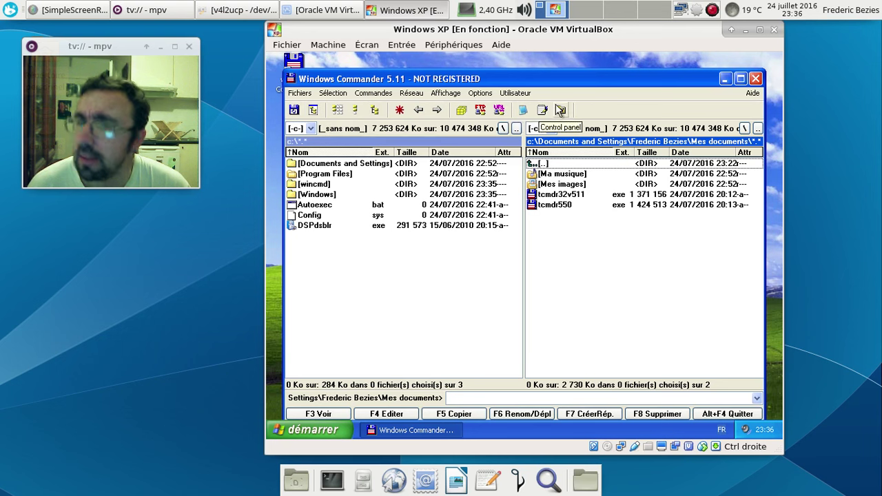
click(310, 94)
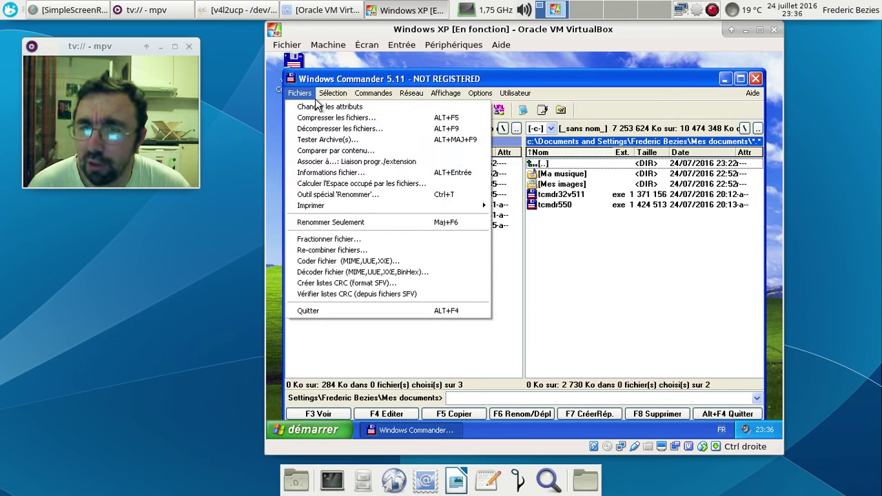
mouse_move(332, 96)
mouse_move(368, 98)
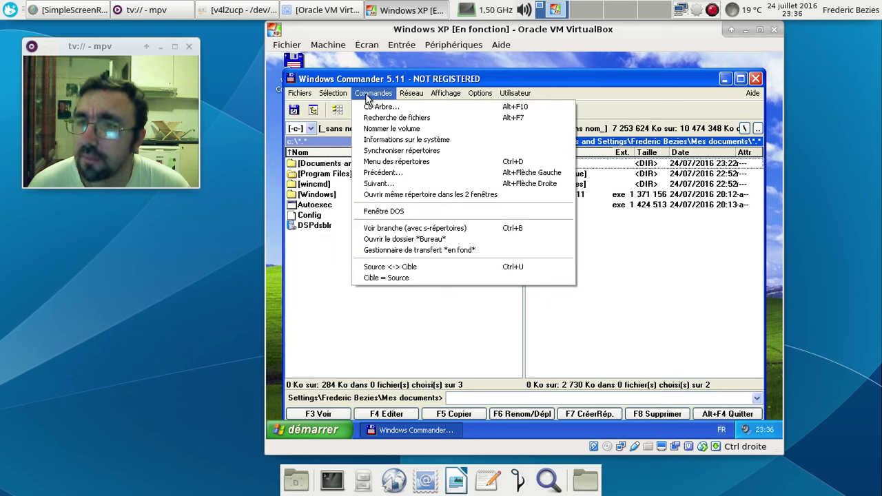
click(366, 93)
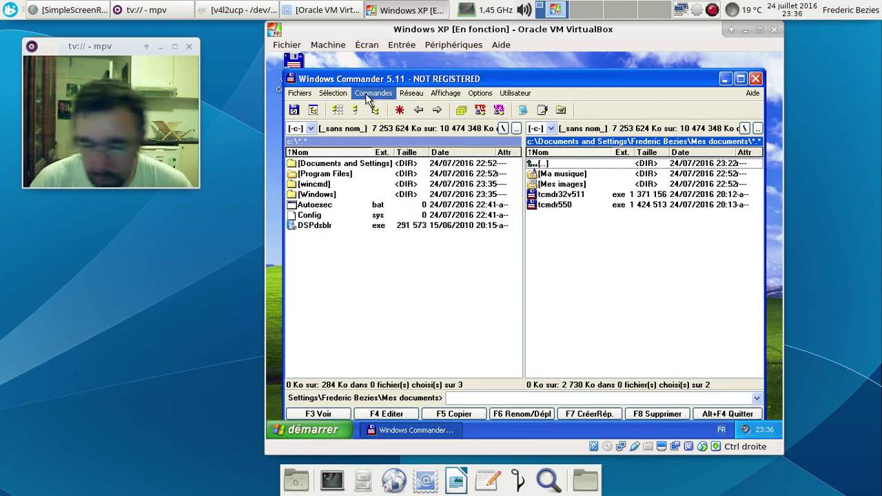
Create a new folder called "copie" inside Mes documents.
key(F7)
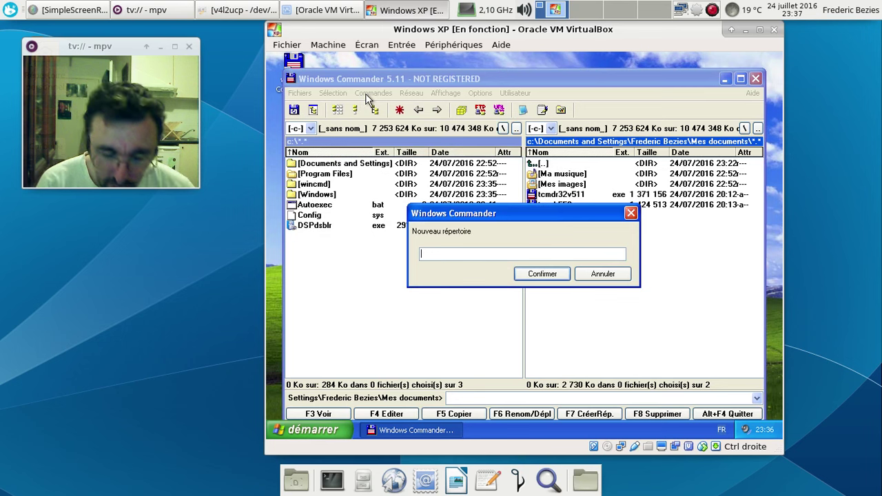
text(copie)
key(Return)
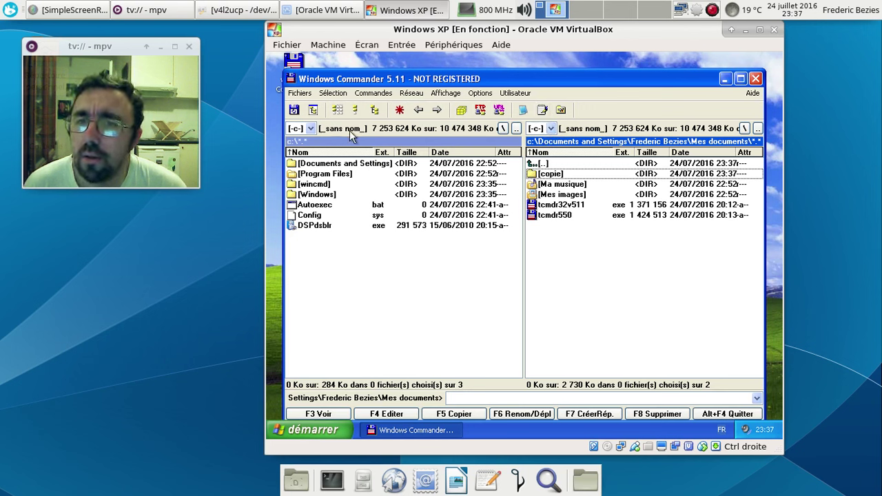
Show the user's Mes documents folder in the left file pane and its copie subfolder in the right one.
double_click(337, 165)
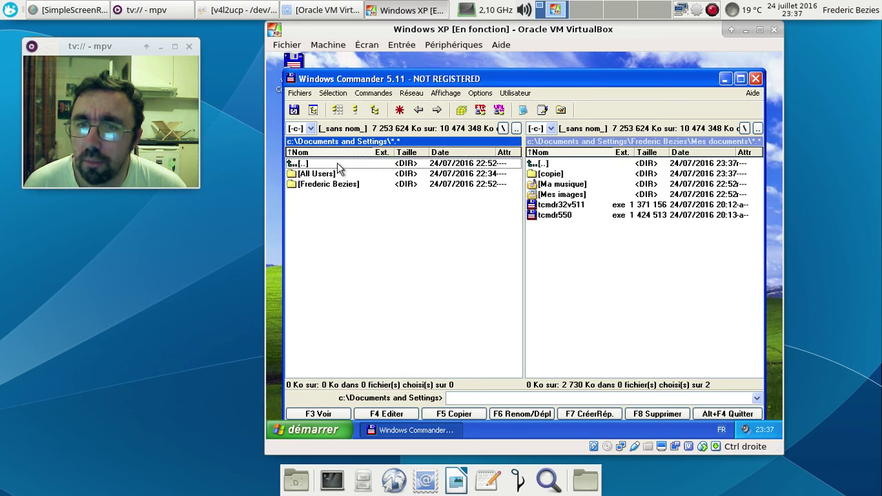
double_click(330, 185)
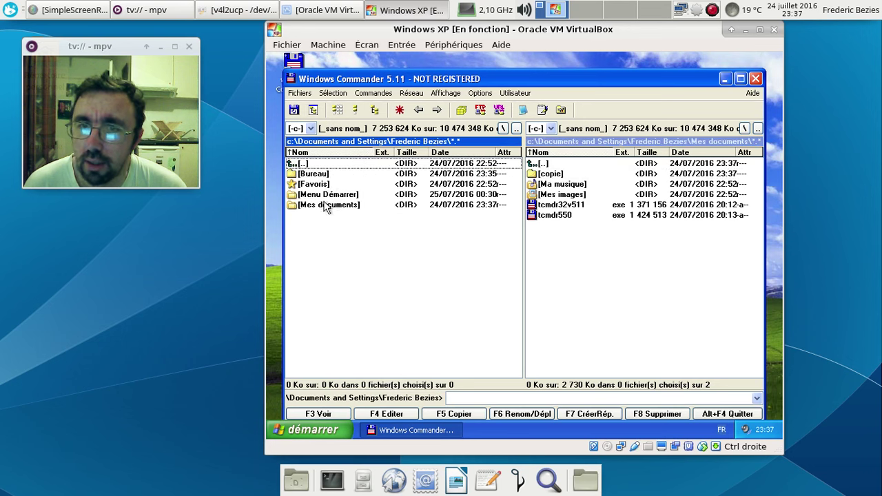
double_click(327, 206)
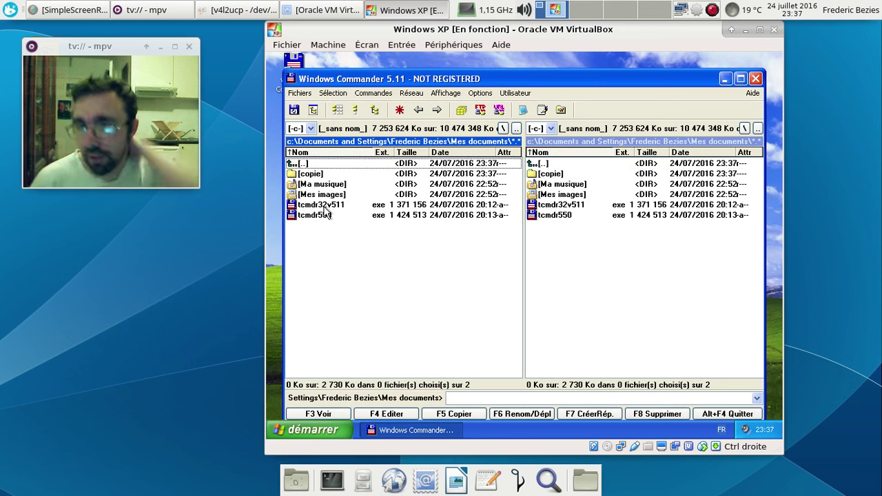
click(336, 207)
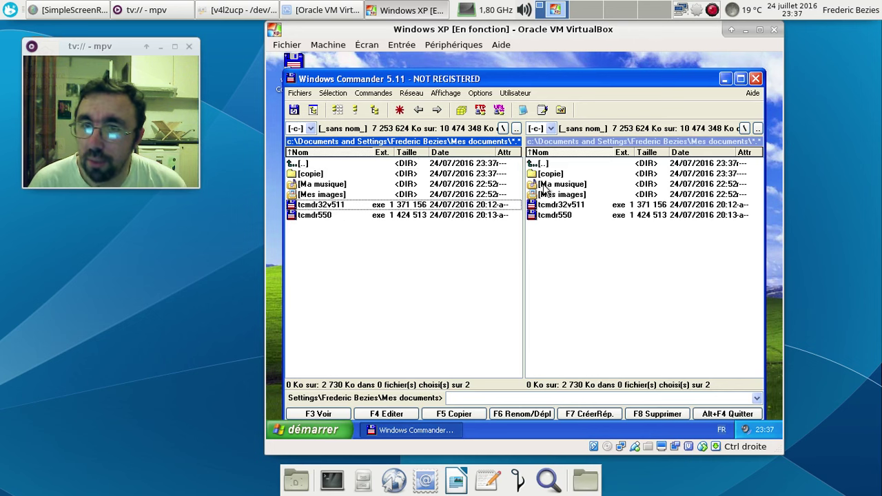
double_click(561, 174)
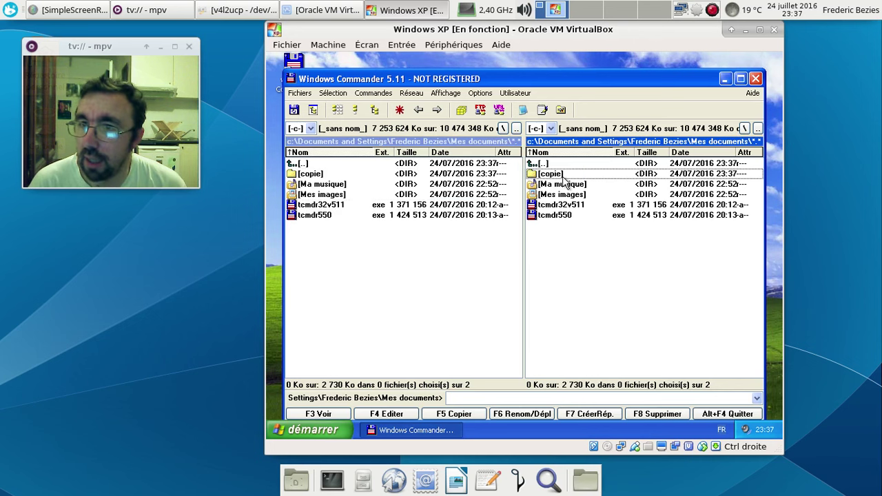
Copy tcmdr32v511.exe from Mes documents into the copie folder.
right_click(340, 206)
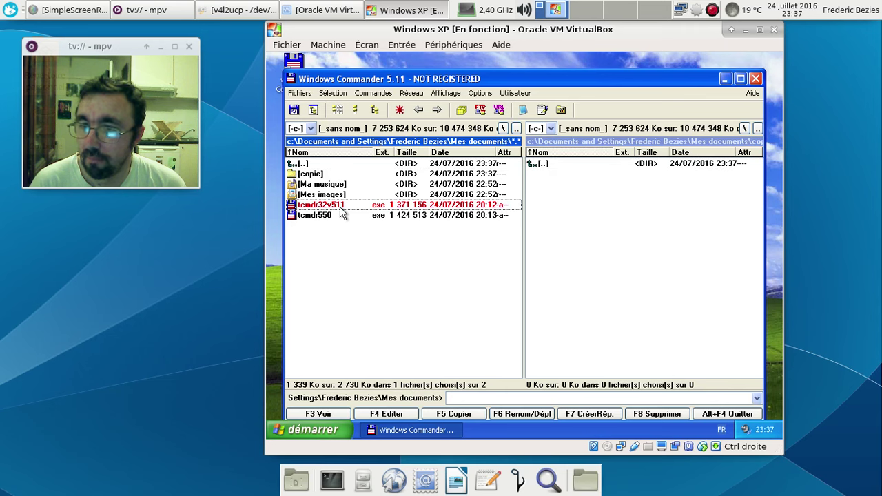
key(F5)
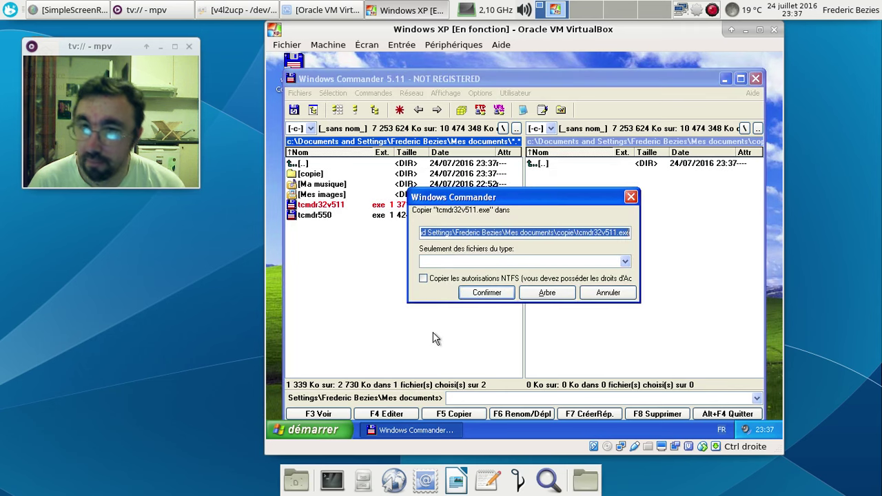
click(496, 292)
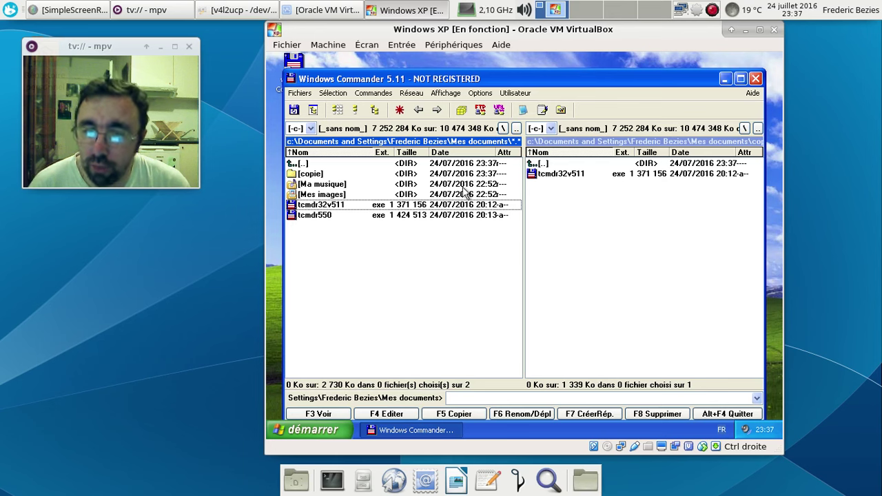
click(310, 429)
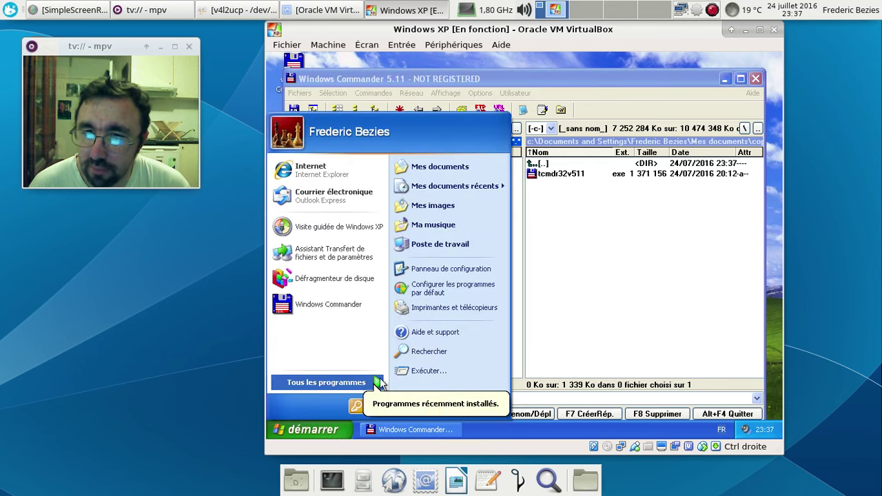
click(358, 386)
key(Escape)
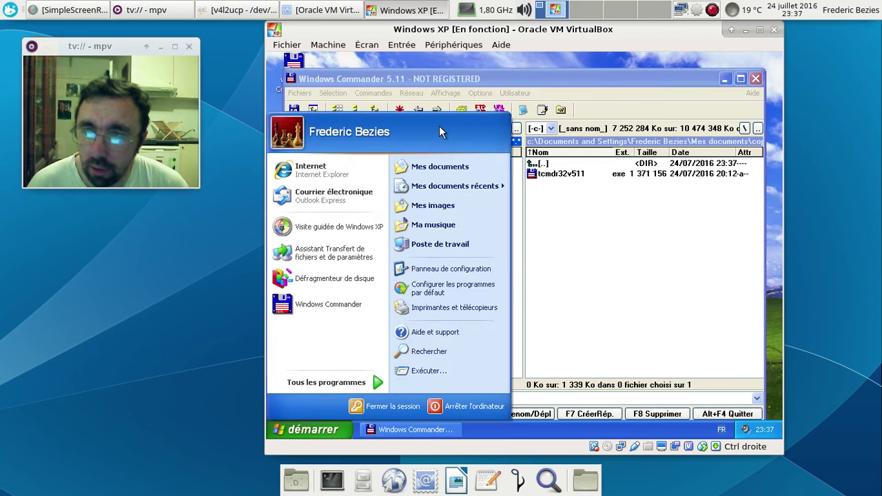
Look at drive C: and the contents of its WINDOWS folder in Windows Explorer, then close that window.
key(super+e)
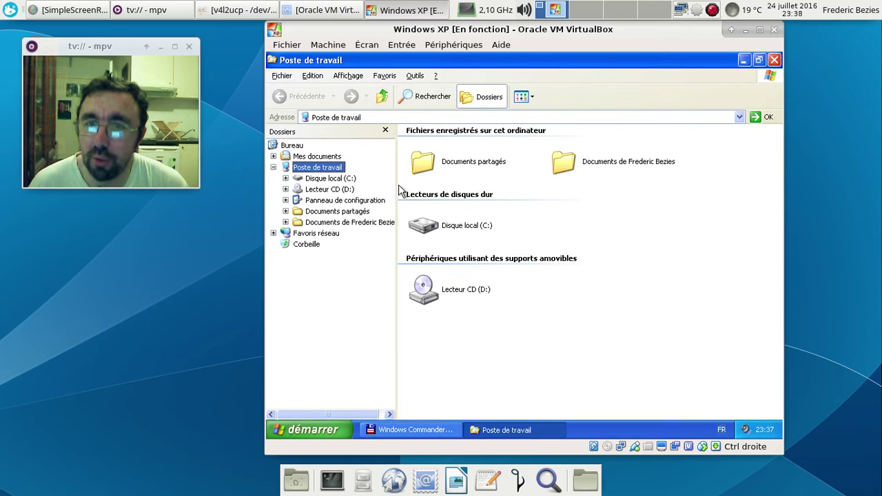
click(330, 179)
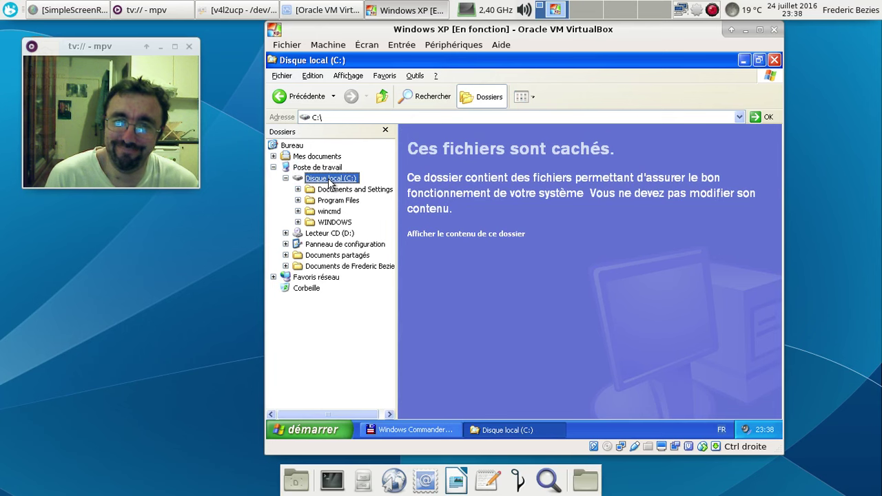
click(335, 222)
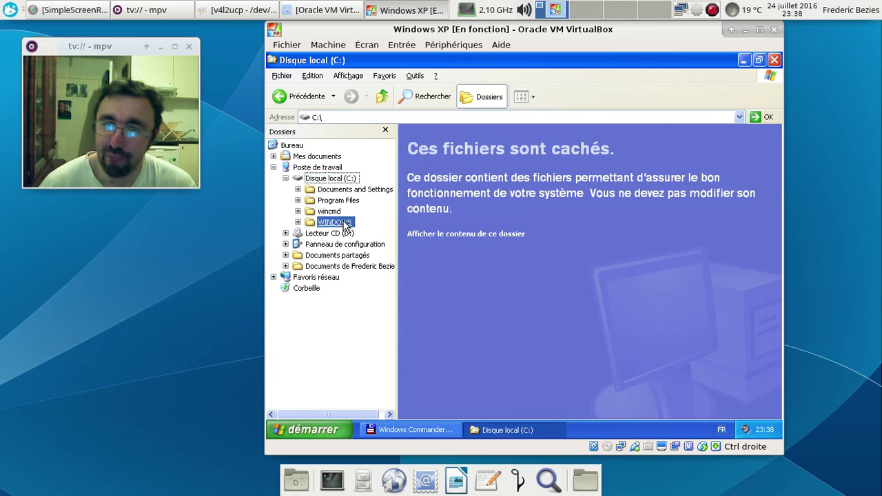
click(445, 234)
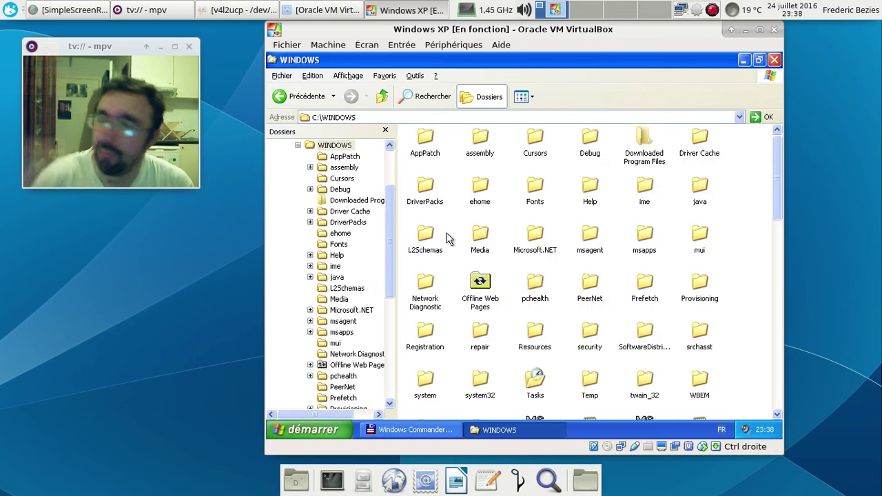
click(775, 60)
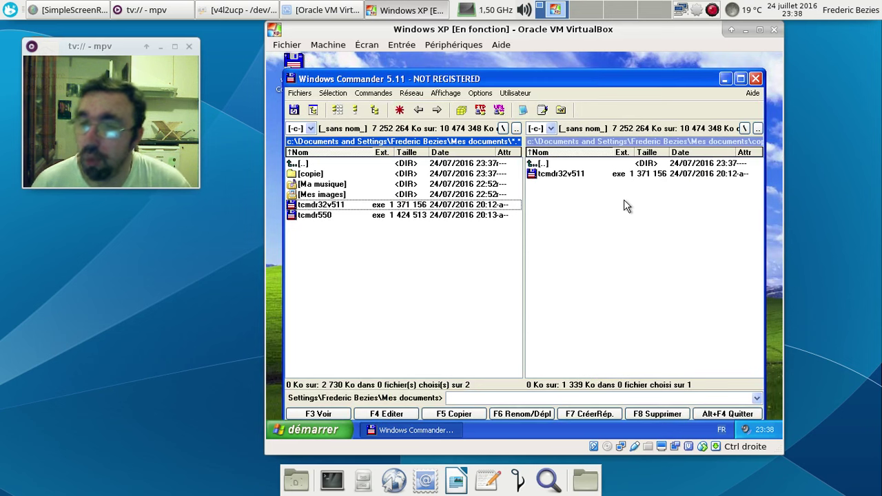
Move the right file pane from copie up to the root of C: and into the Windows folder, browsing down to its files.
click(559, 164)
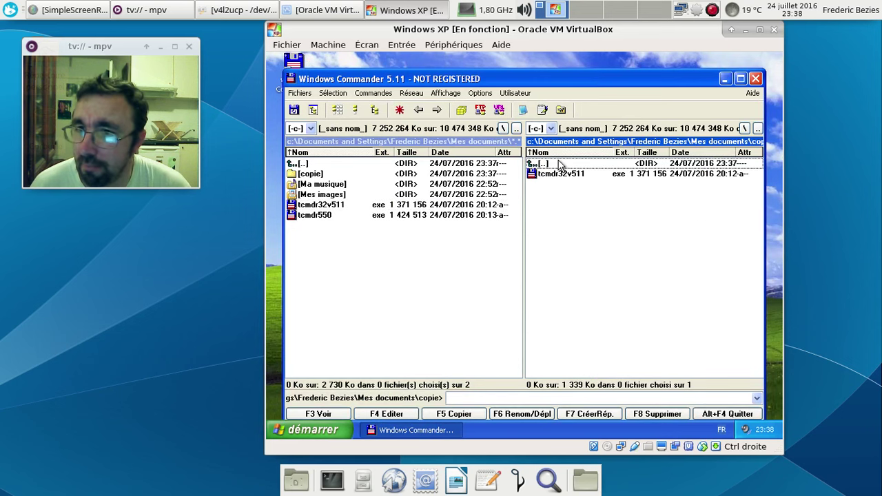
double_click(559, 164)
double_click(559, 164)
double_click(560, 164)
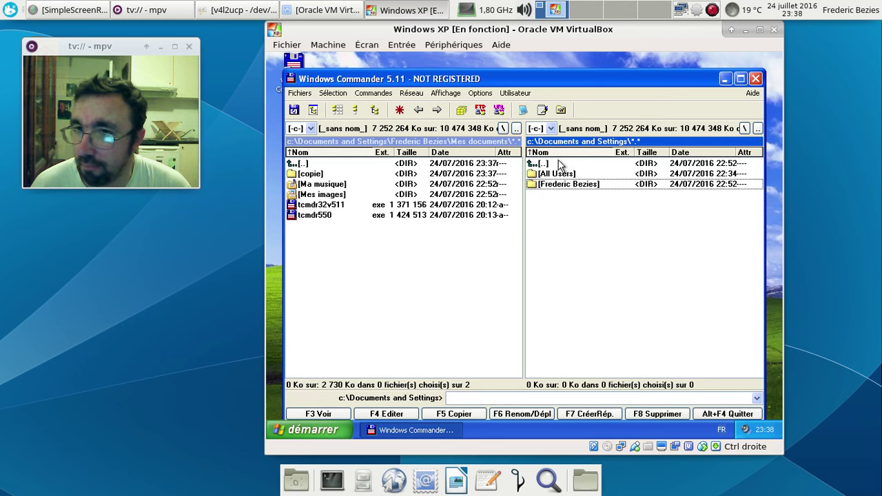
double_click(560, 164)
double_click(566, 200)
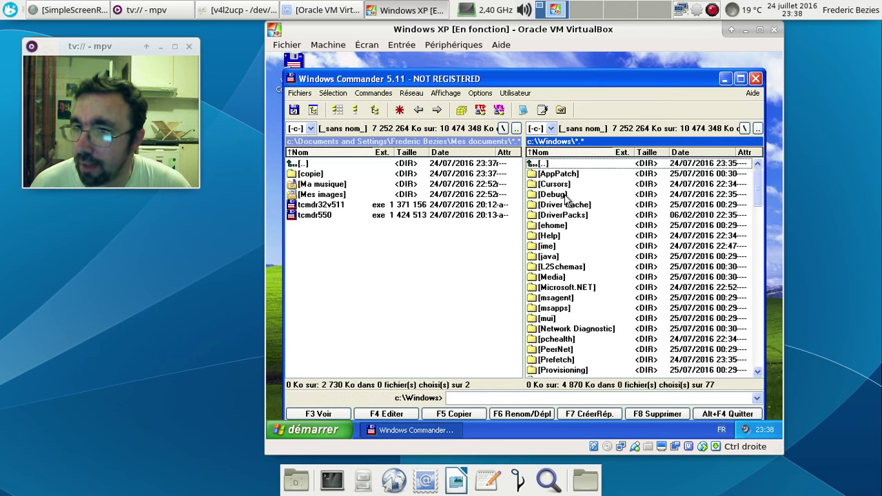
scroll(618, 194, down, 1)
scroll(618, 195, down, 10)
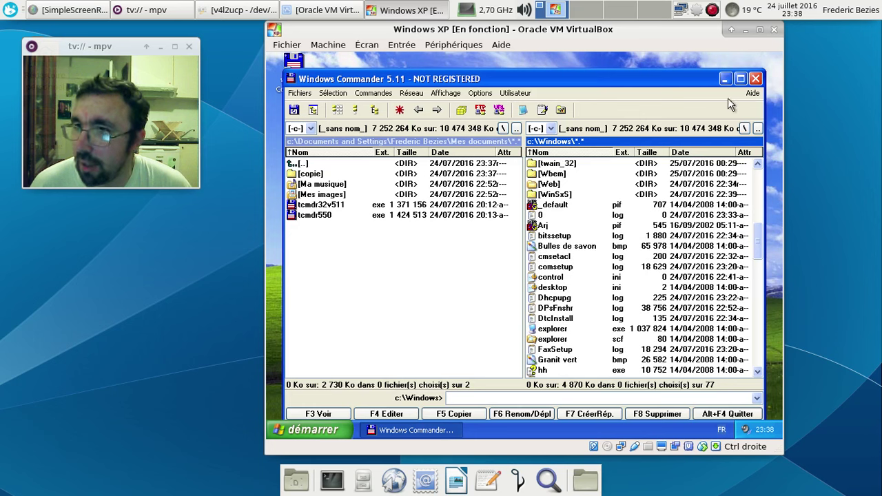
View the version information in the About Windows Commander dialog and close it.
click(752, 93)
click(705, 157)
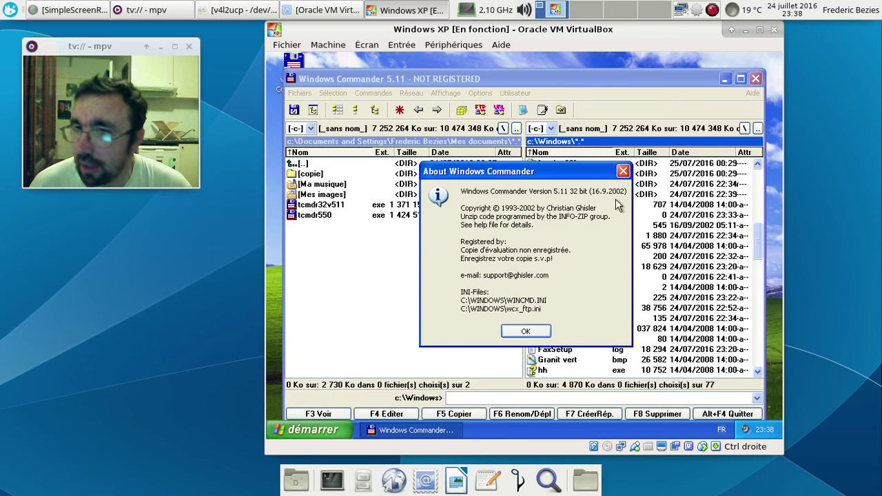
click(525, 331)
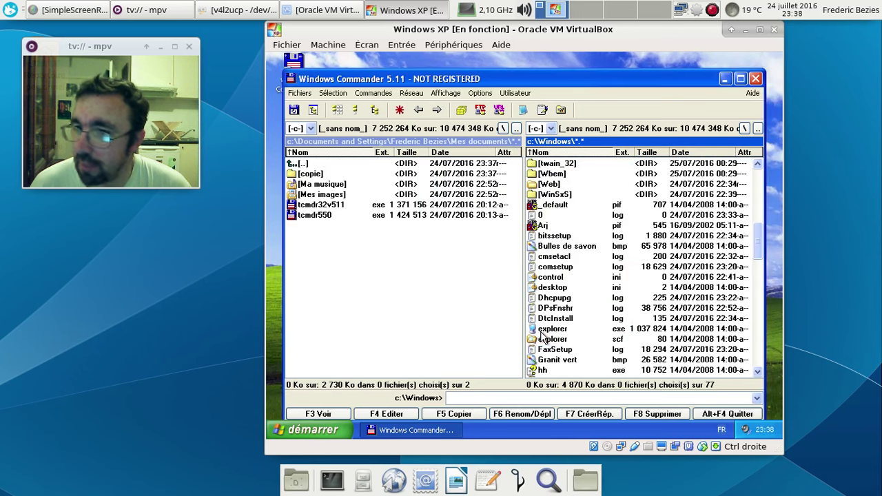
View the image Bulles de savon.bmp and the log file iis6.log from the Windows folder, closing each viewer.
double_click(572, 246)
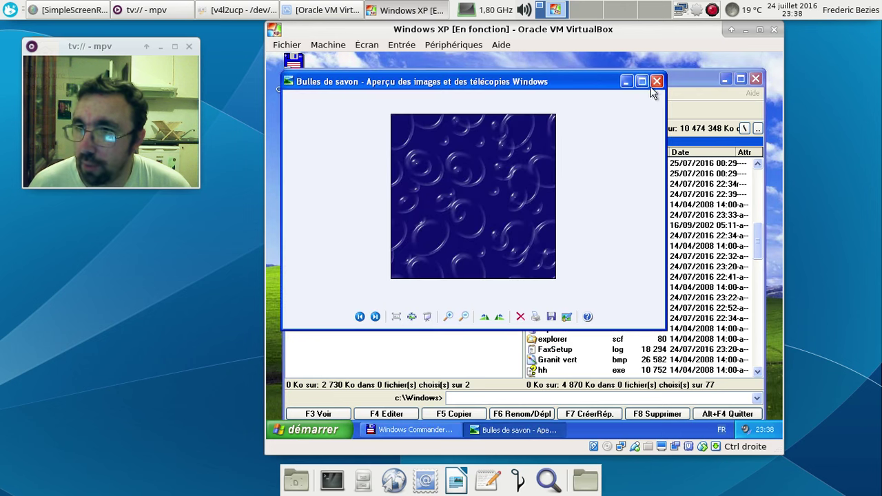
click(656, 81)
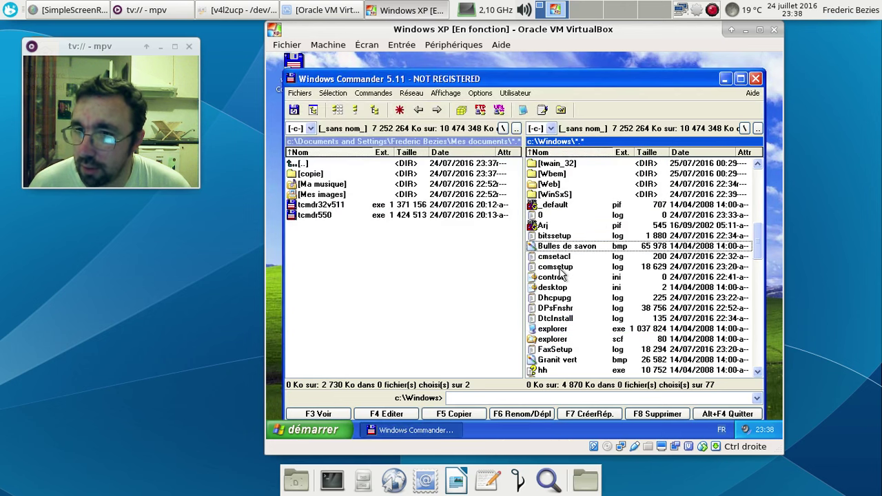
scroll(582, 313, down, 3)
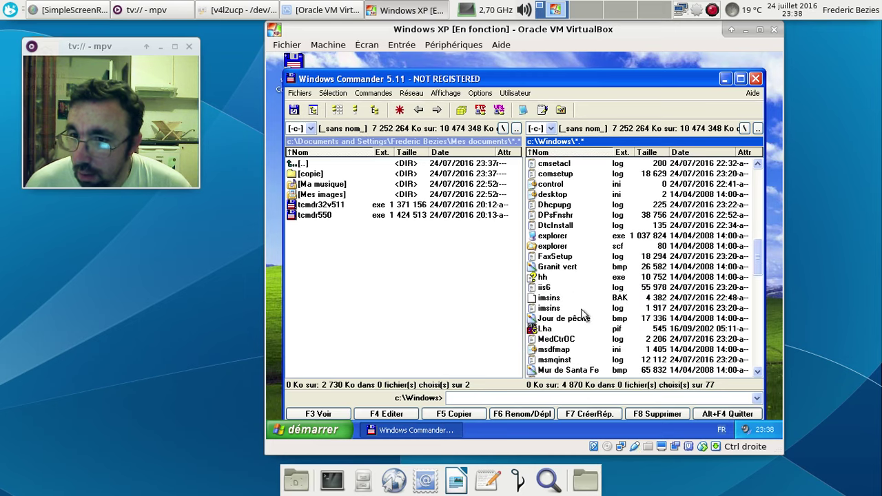
scroll(582, 313, down, 2)
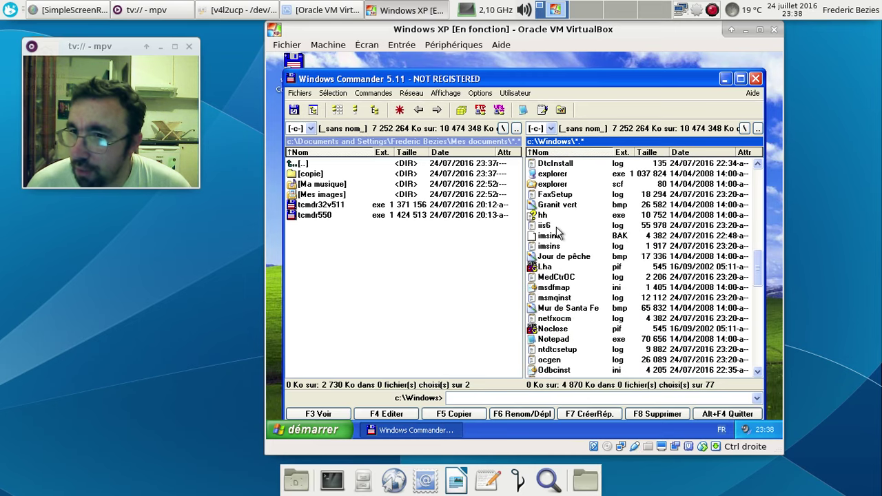
click(558, 229)
right_click(558, 231)
double_click(557, 231)
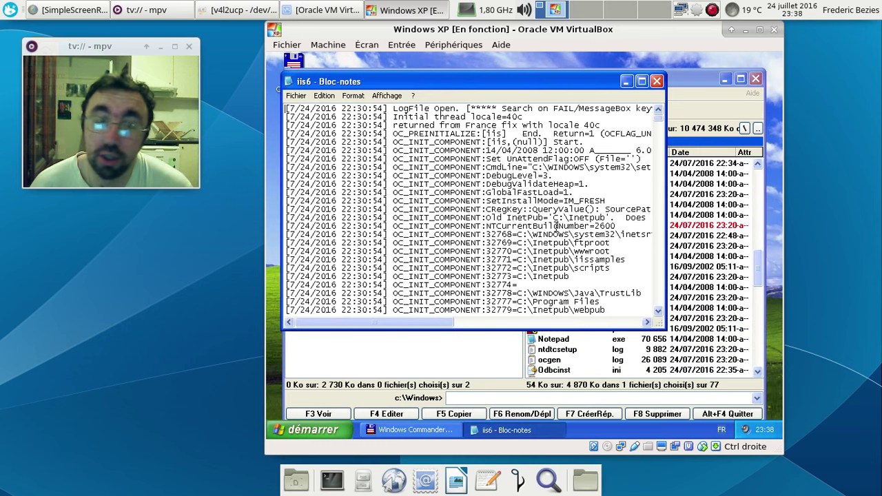
click(656, 81)
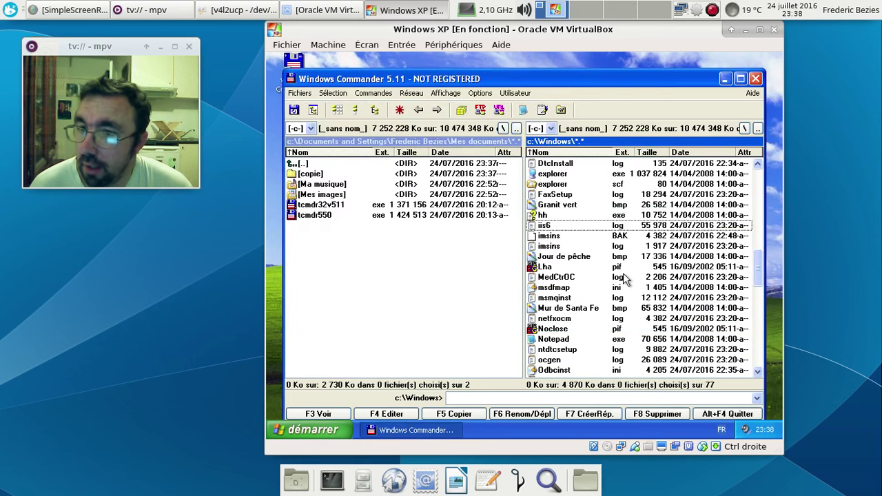
Delete the file imsins.BAK from the Windows folder and confirm the deletion.
click(558, 236)
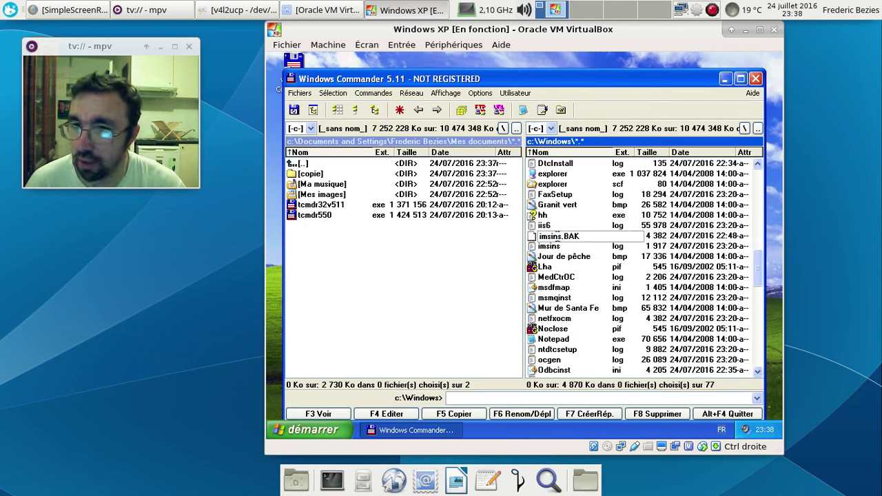
click(561, 246)
right_click(559, 237)
key(Delete)
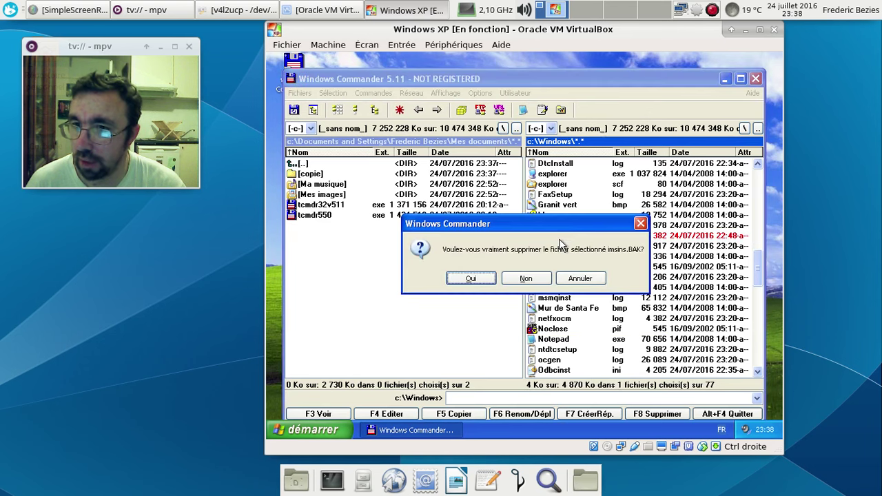
click(471, 278)
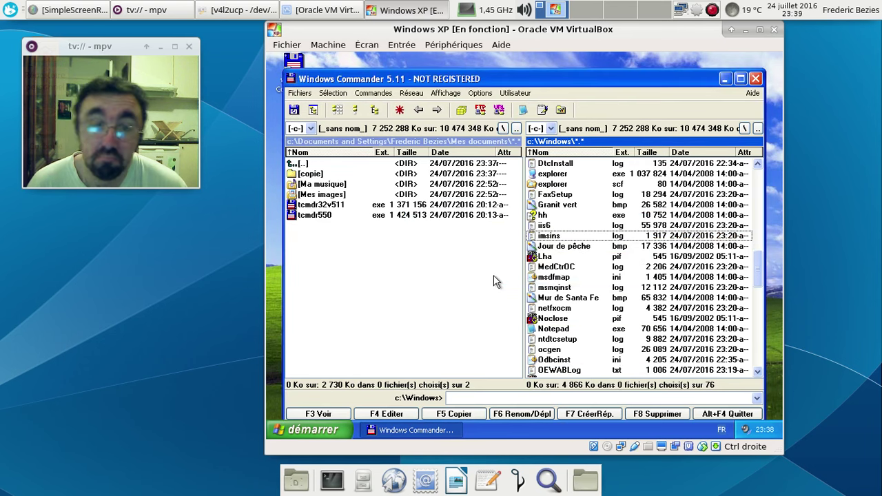
scroll(560, 282, down, 4)
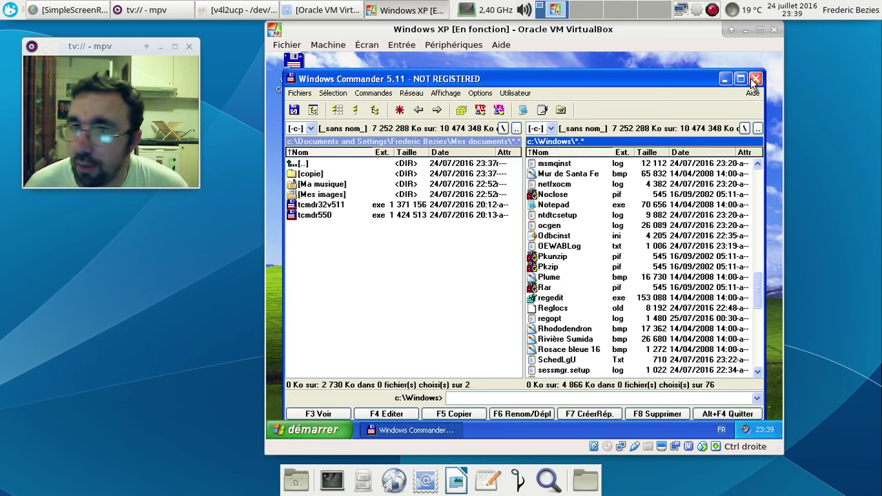
Look through the display options and commands, trying out a DOS window in the Windows folder and closing it.
click(480, 93)
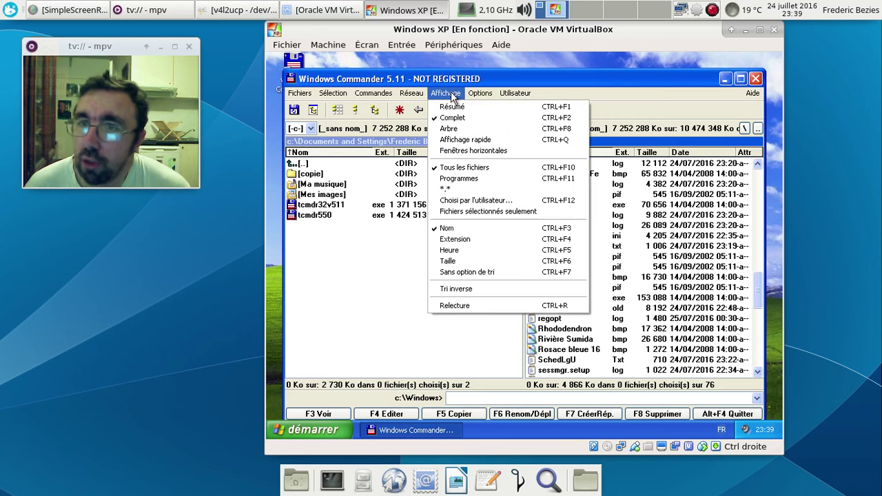
mouse_move(411, 95)
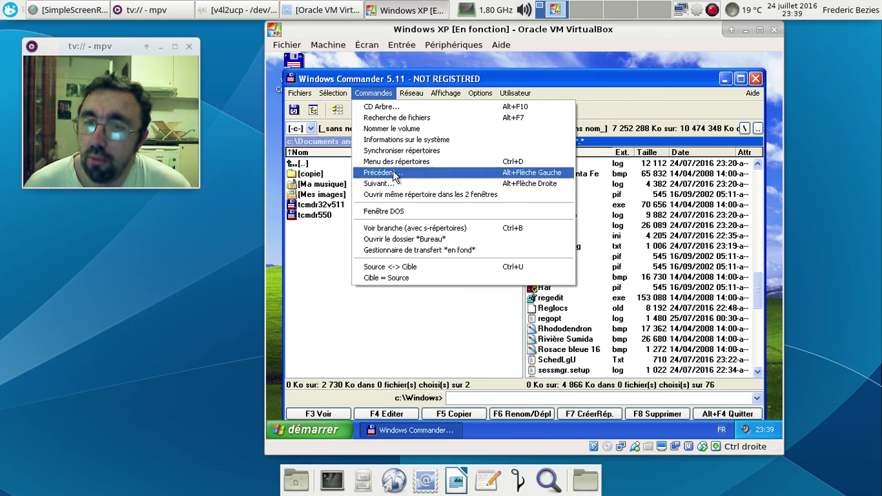
click(403, 210)
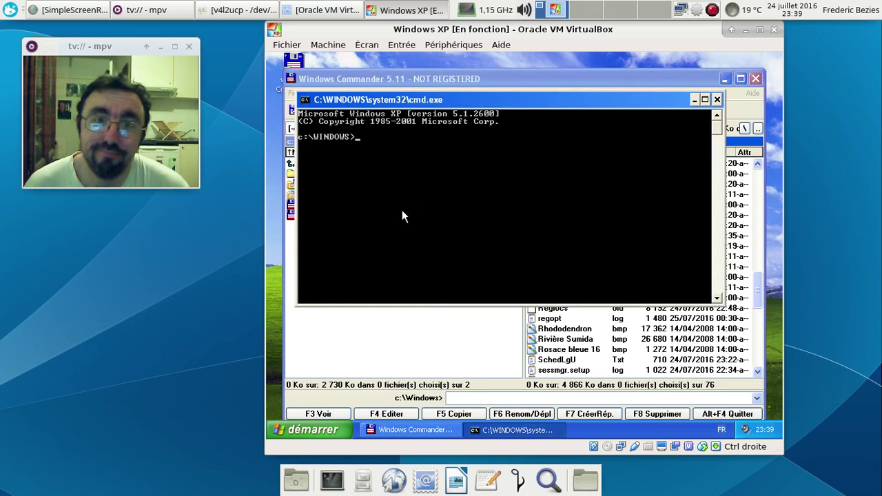
click(717, 99)
click(384, 95)
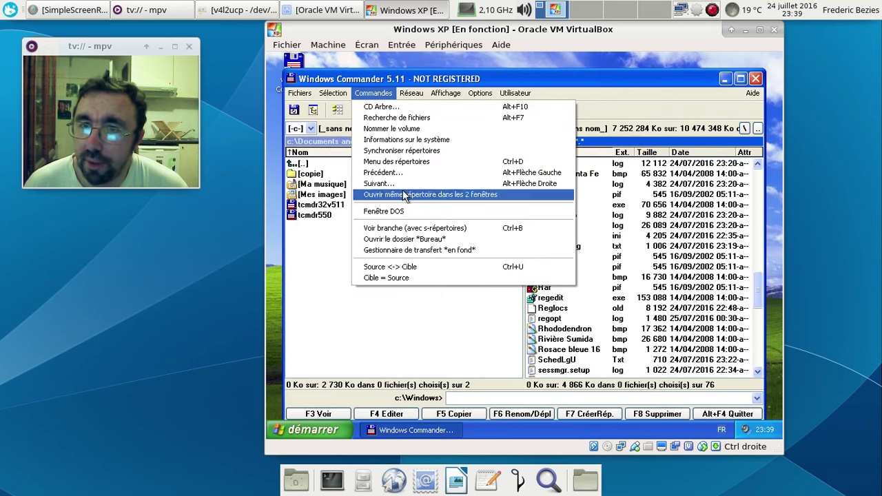
Open the copie folder of Mes documents in the left file pane.
click(301, 241)
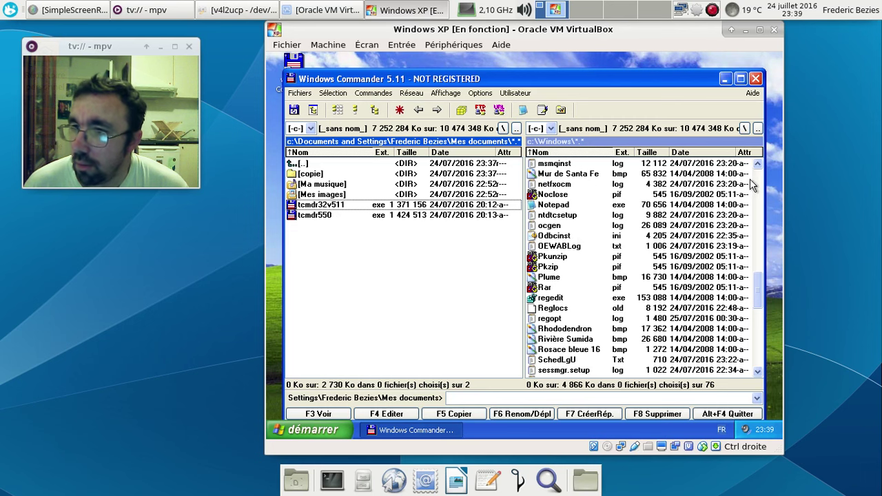
scroll(754, 182, up, 12)
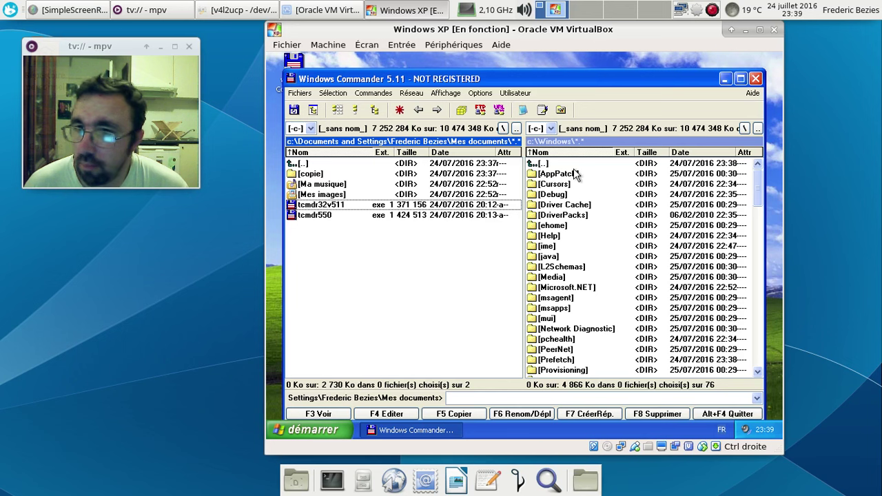
double_click(351, 175)
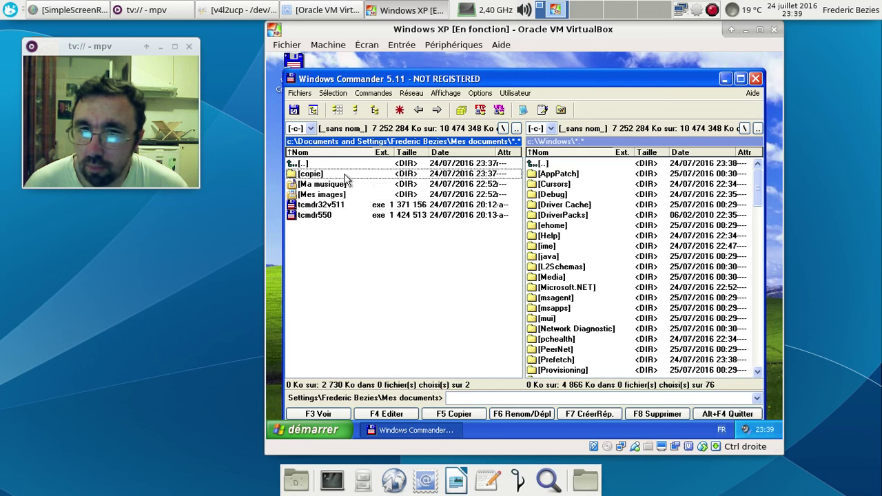
Look into the ime and twain_32 subfolders in the right file pane, returning to the Windows folder each time.
double_click(569, 248)
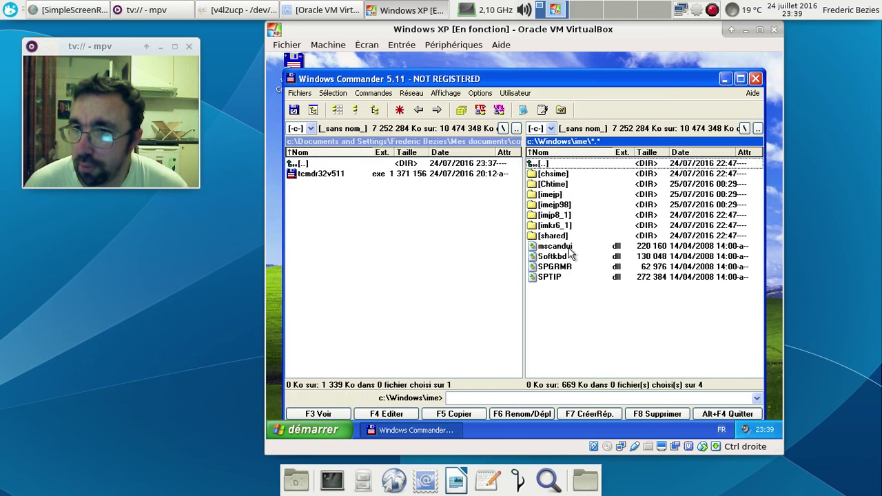
double_click(544, 163)
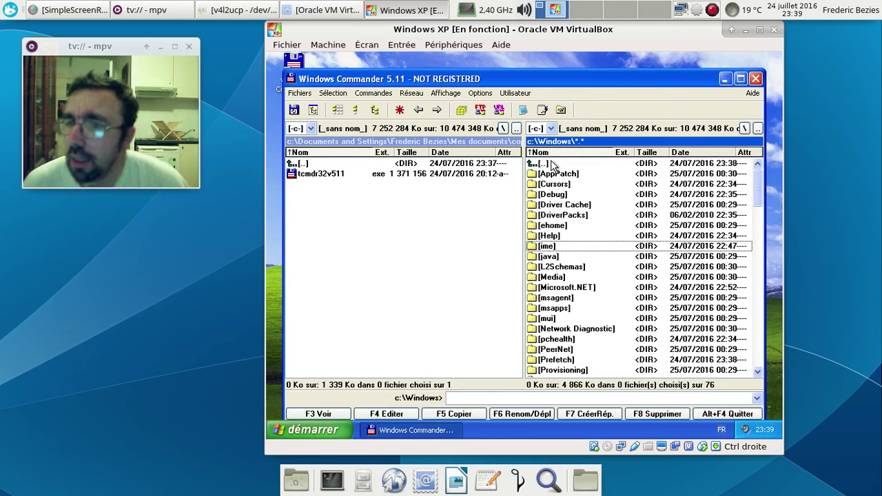
scroll(593, 317, down, 3)
scroll(593, 317, down, 2)
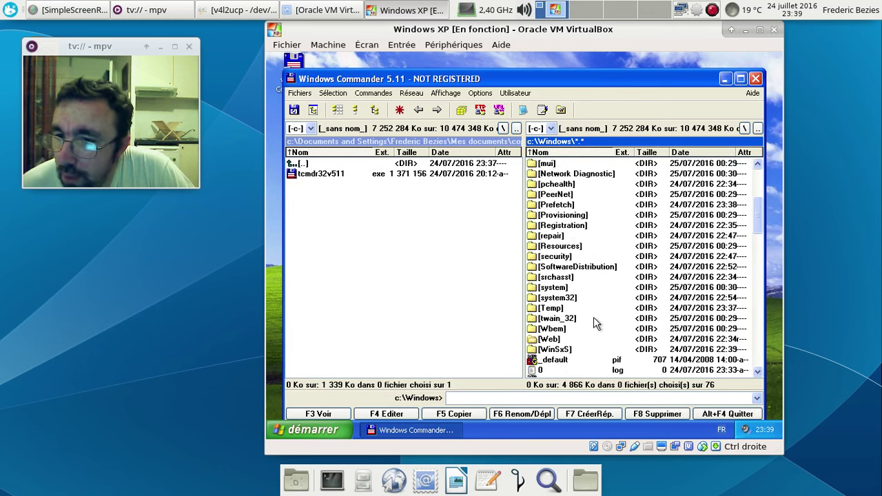
double_click(566, 321)
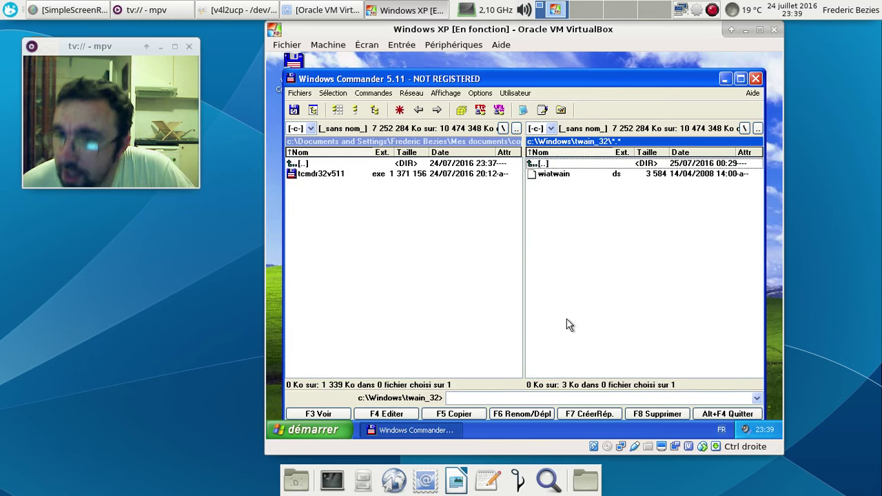
double_click(542, 165)
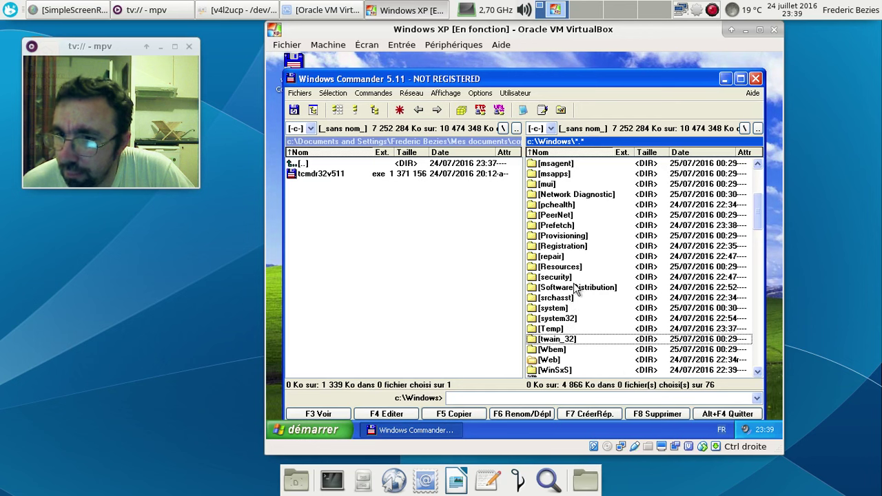
Open the PeerNet subfolder of the Windows folder and copy all its files into the copie folder.
click(558, 217)
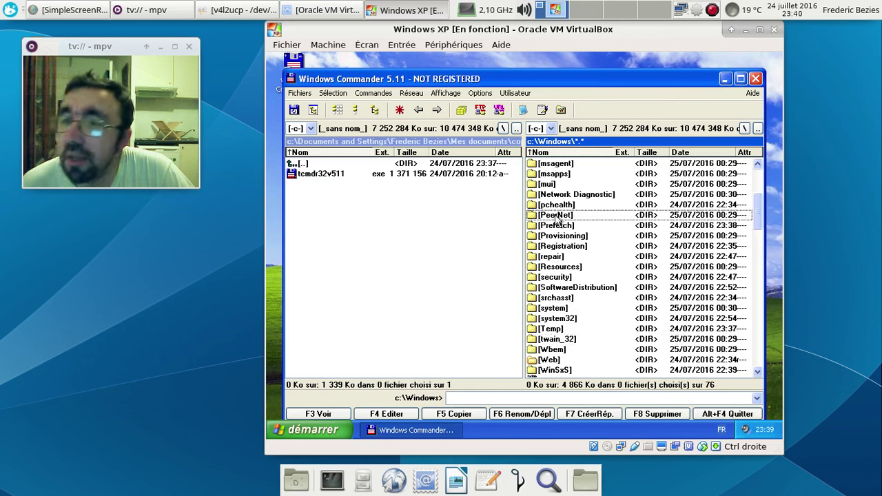
double_click(556, 217)
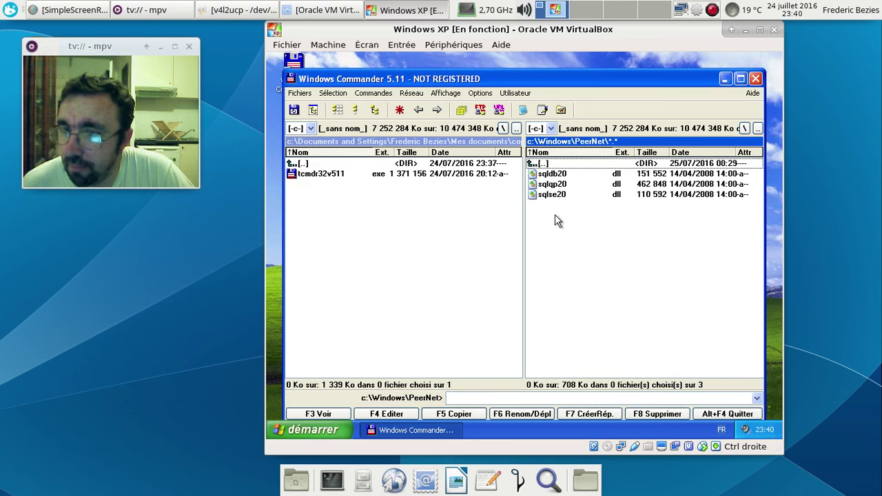
key(ctrl+a)
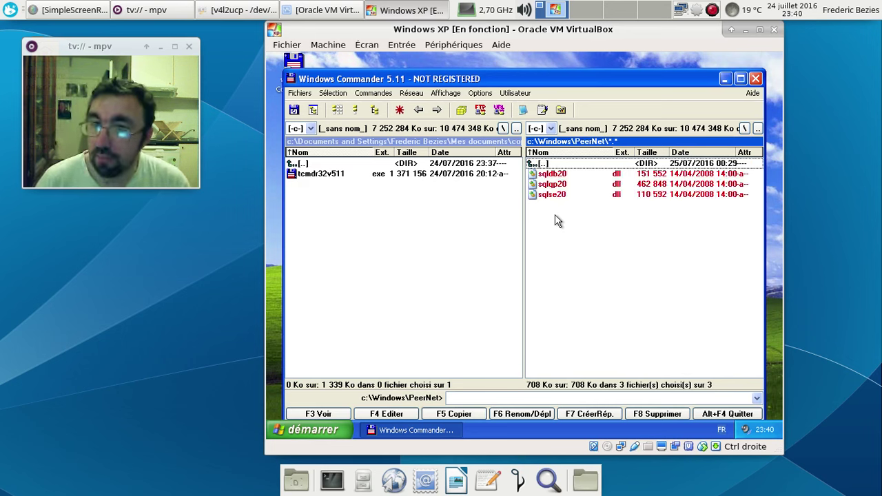
key(F5)
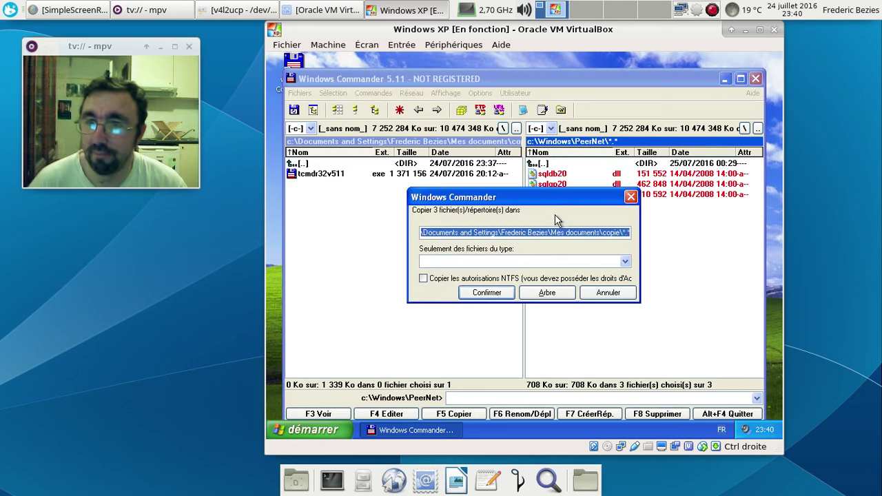
key(Return)
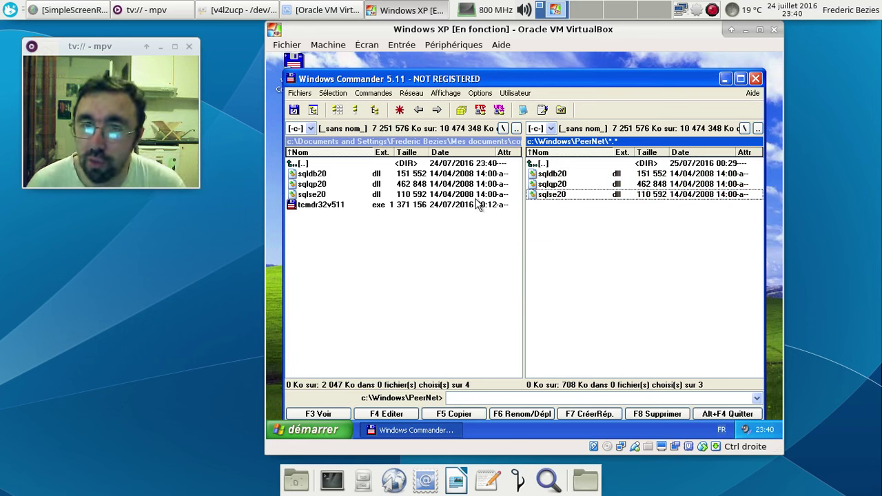
Select all files in the copie folder and delete them.
key(Tab)
key(ctrl+a)
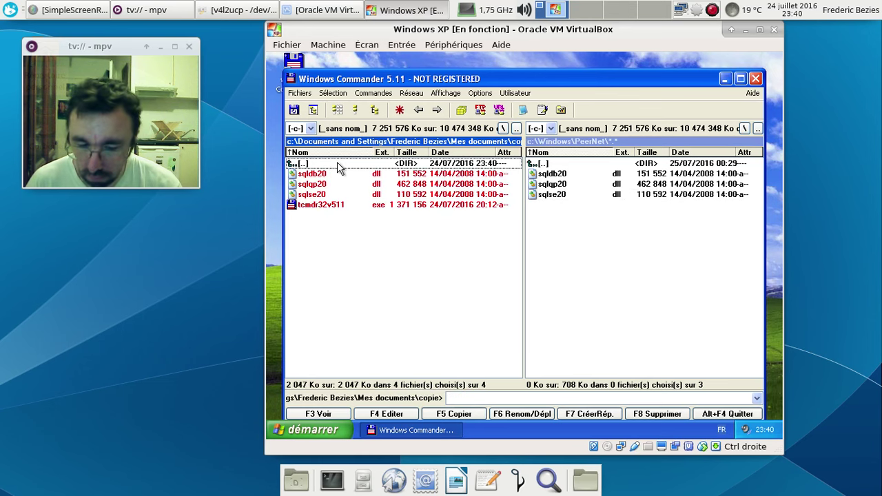
key(F8)
click(471, 278)
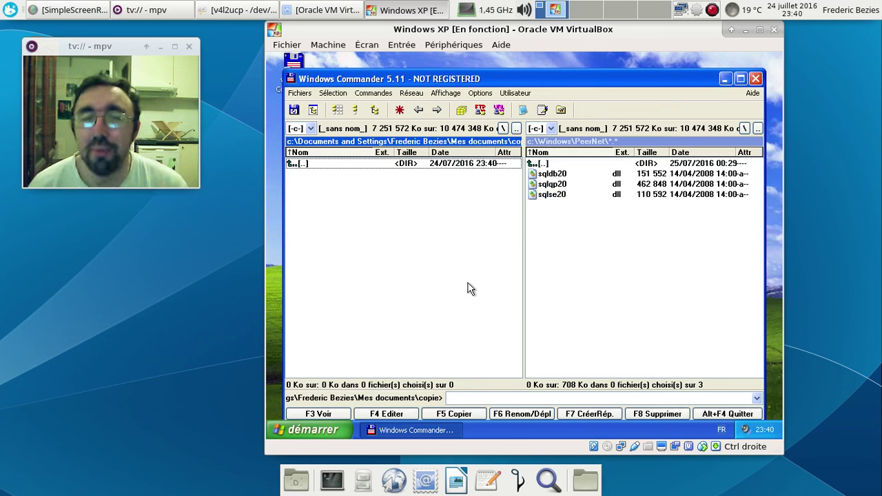
Close Windows Commander and uninstall it, removing its start menu items, desktop icon and configuration files.
click(755, 78)
click(341, 428)
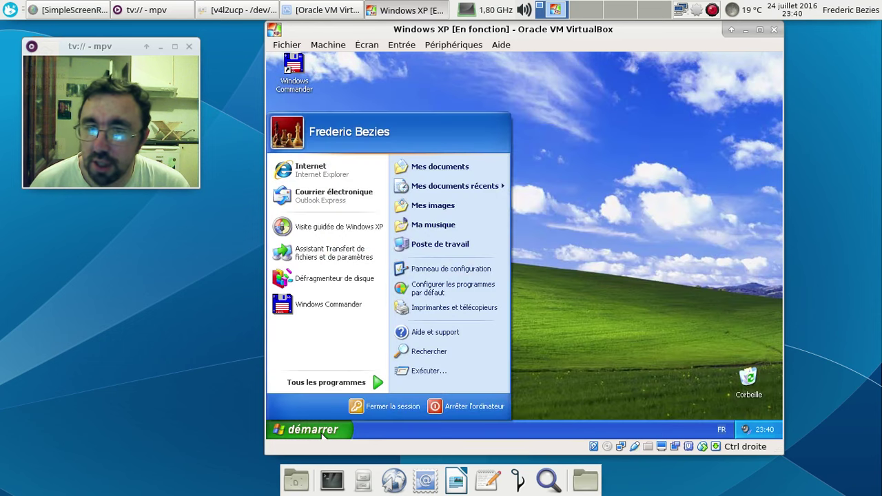
mouse_move(346, 385)
mouse_move(451, 390)
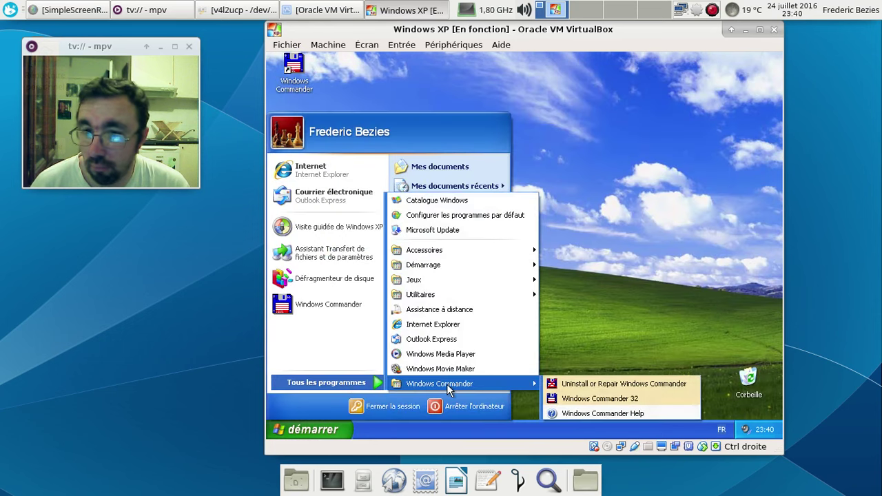
click(577, 385)
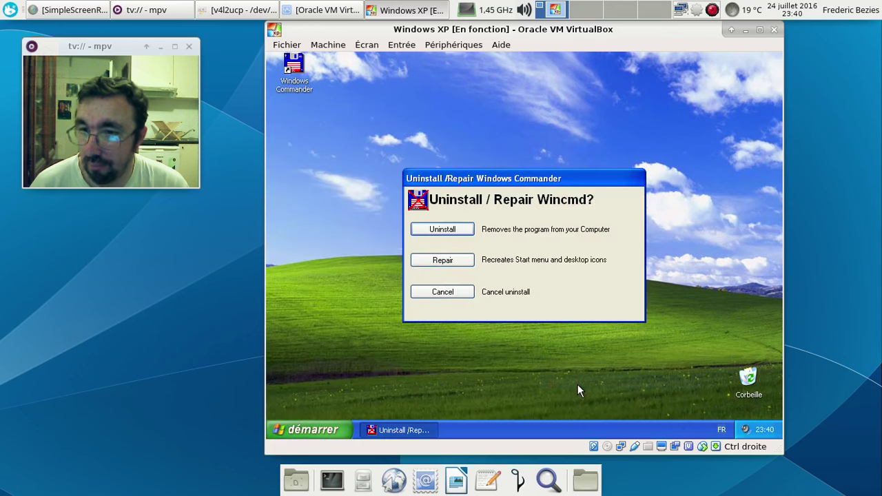
click(443, 230)
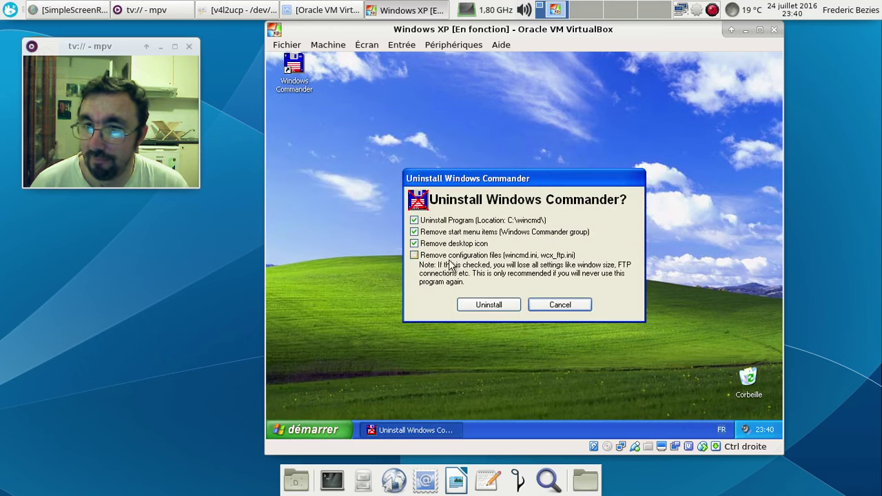
click(490, 305)
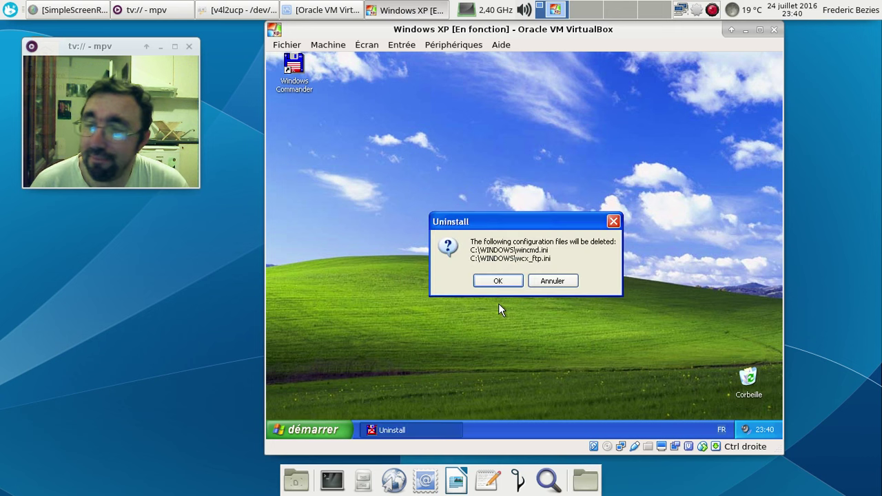
click(497, 282)
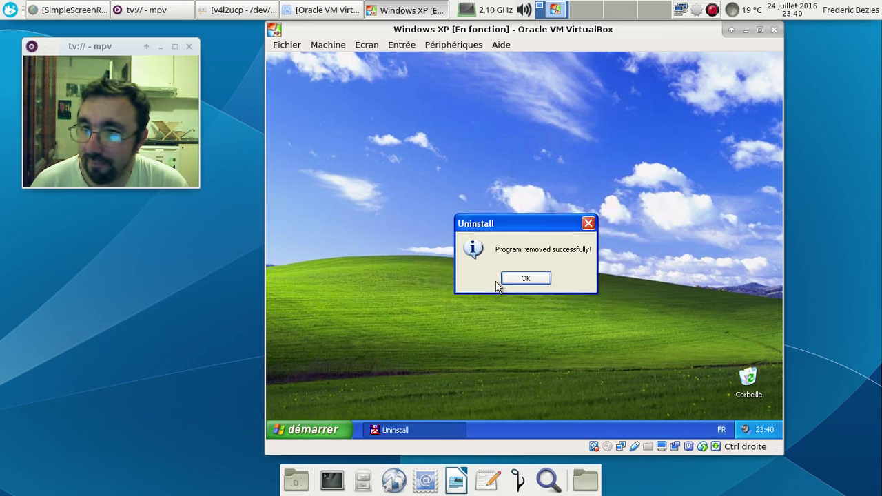
click(521, 279)
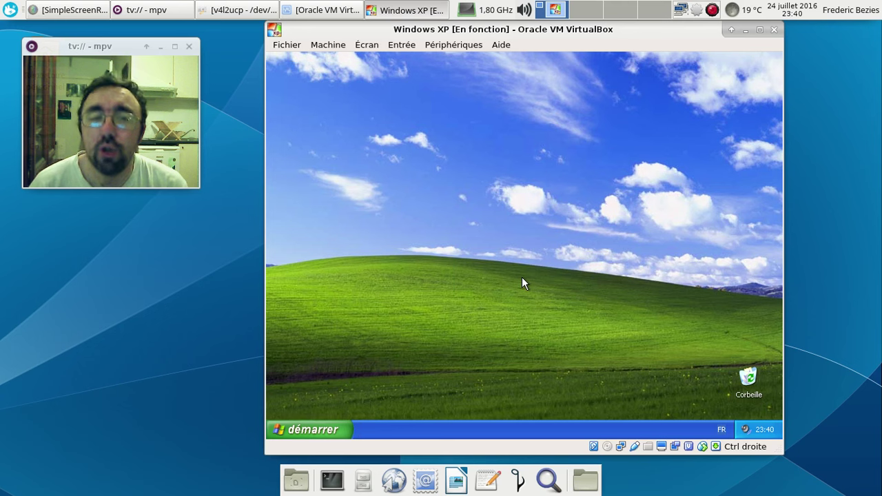
Launch the tcmdr550 installer from the Mes documents folder in Windows Explorer.
key(super+e)
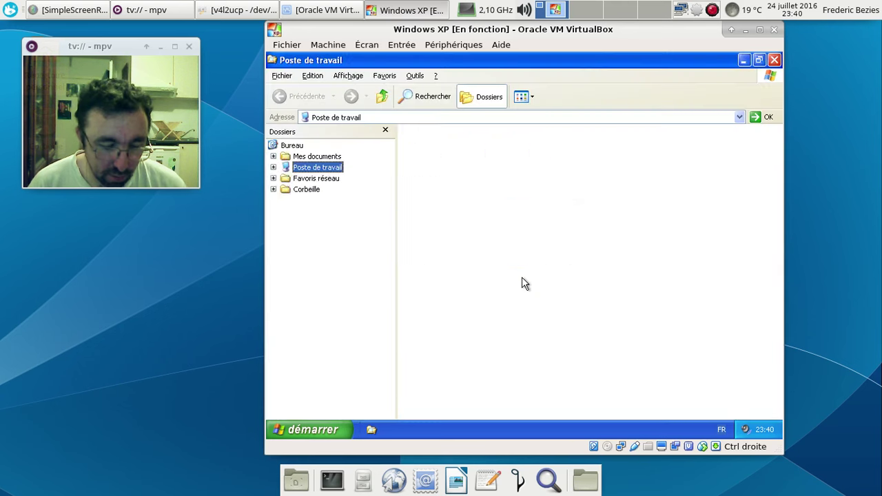
click(302, 158)
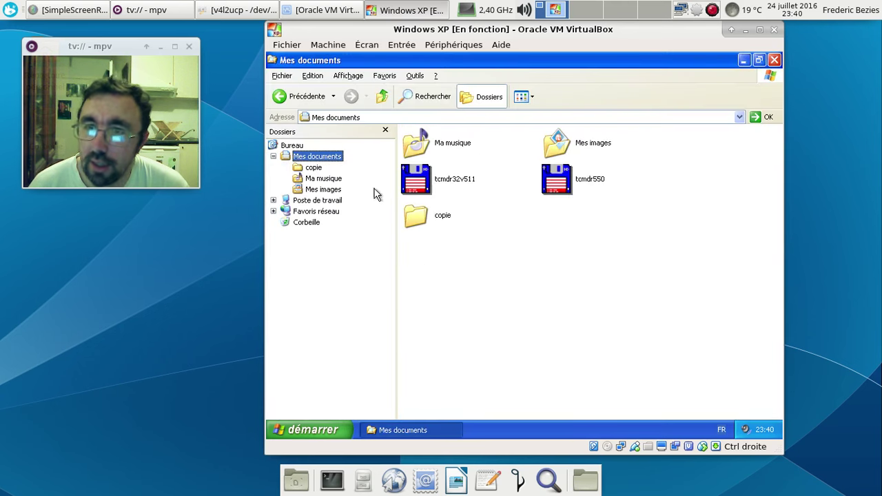
double_click(554, 184)
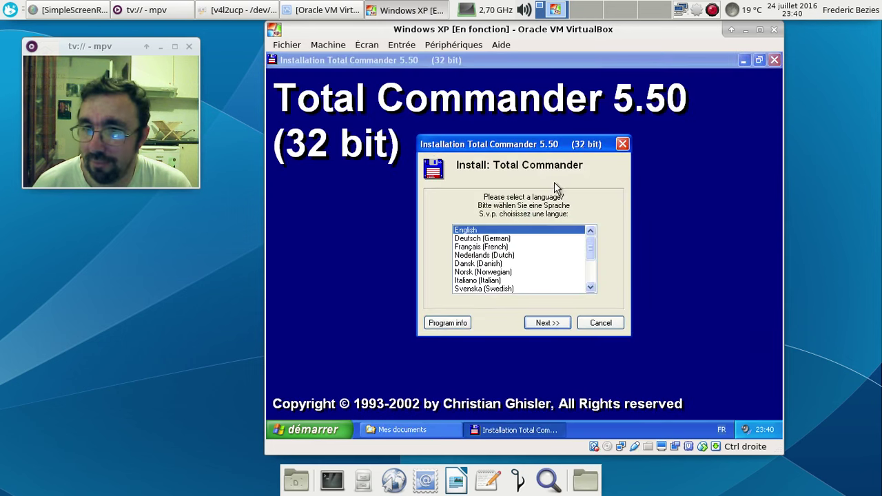
Install Total Commander in French with the other languages included, the default .ini location and a start menu group.
click(486, 247)
click(543, 323)
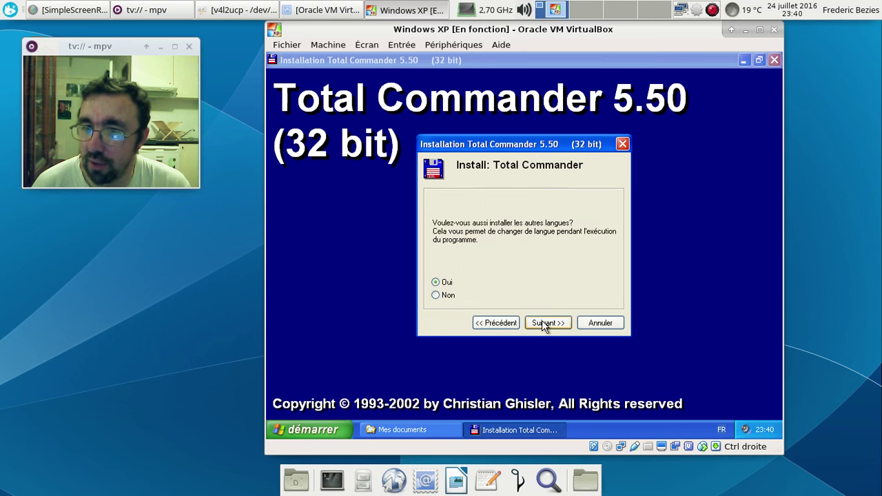
click(543, 324)
click(543, 324)
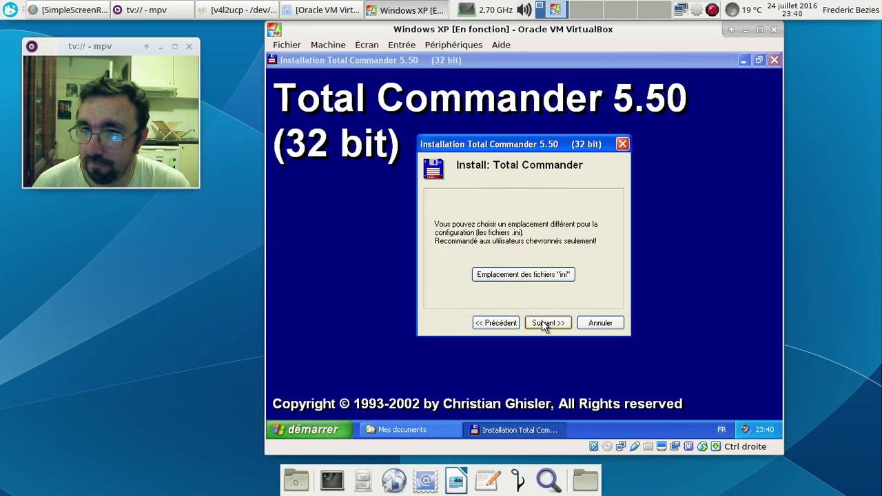
click(544, 324)
click(543, 323)
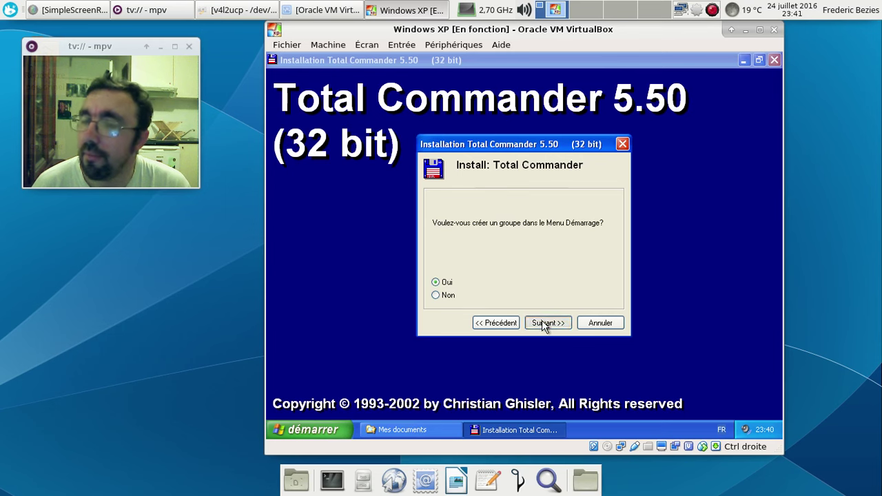
click(543, 324)
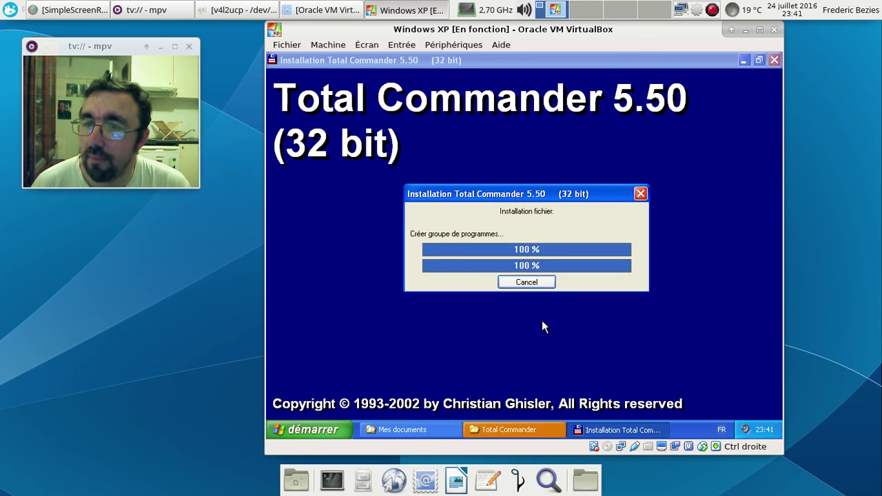
click(528, 279)
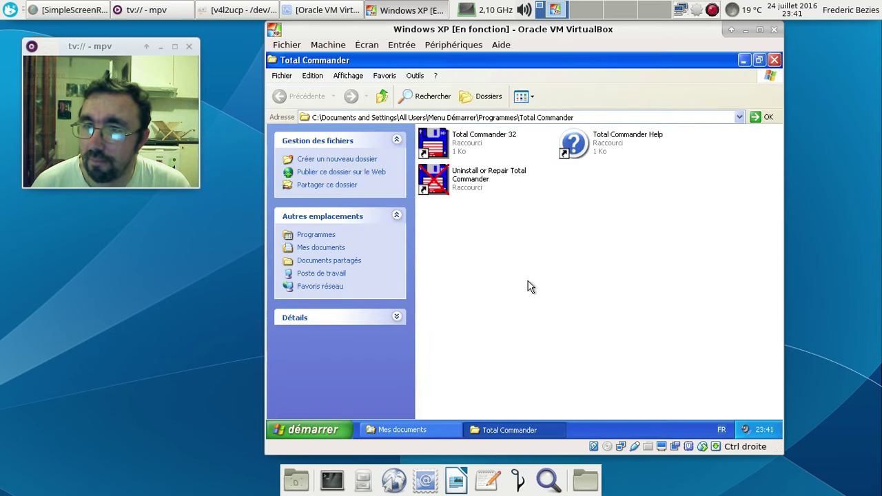
Close the open Explorer windows, launch Total Commander from the desktop and pass its shareware notice with number 3.
click(774, 60)
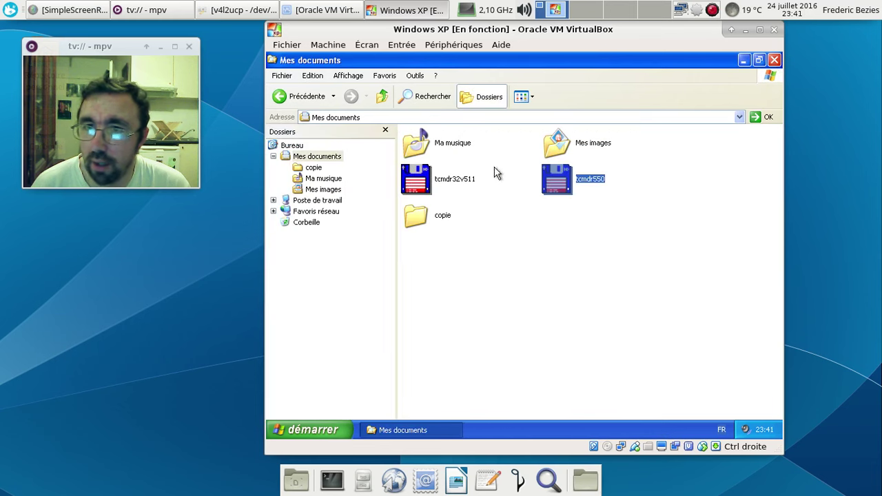
click(774, 60)
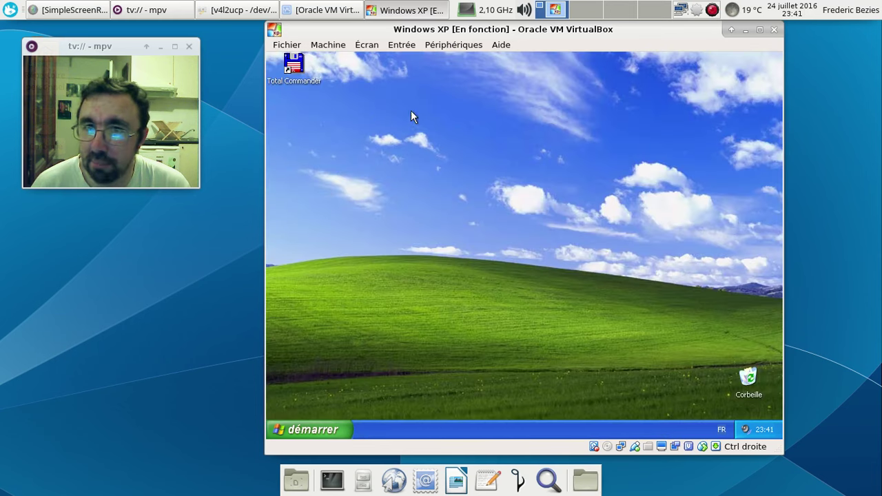
double_click(301, 73)
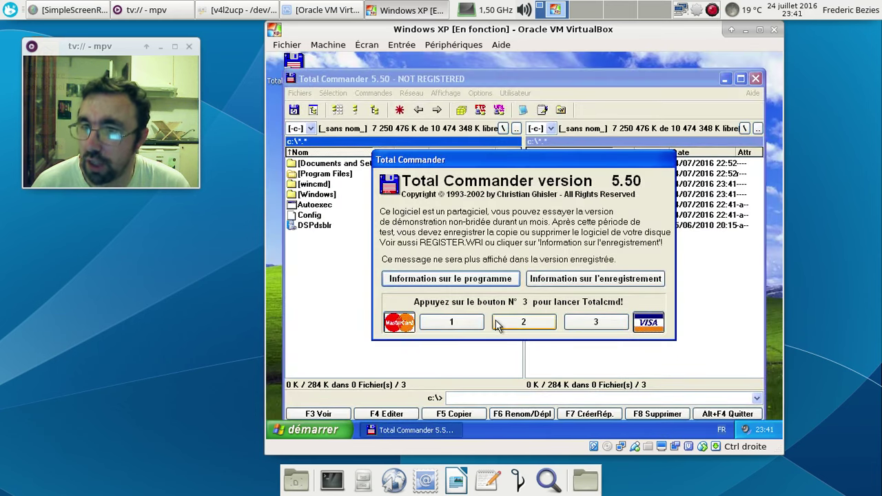
click(573, 323)
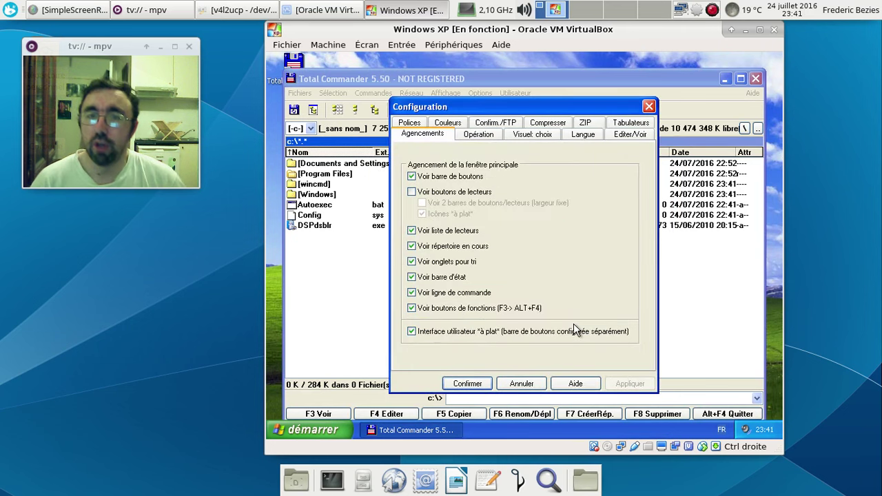
Examine the configuration pages for display, language, editor, fonts, colours, confirmations/FTP and compressors, and close the configuration without changes.
click(497, 137)
click(525, 137)
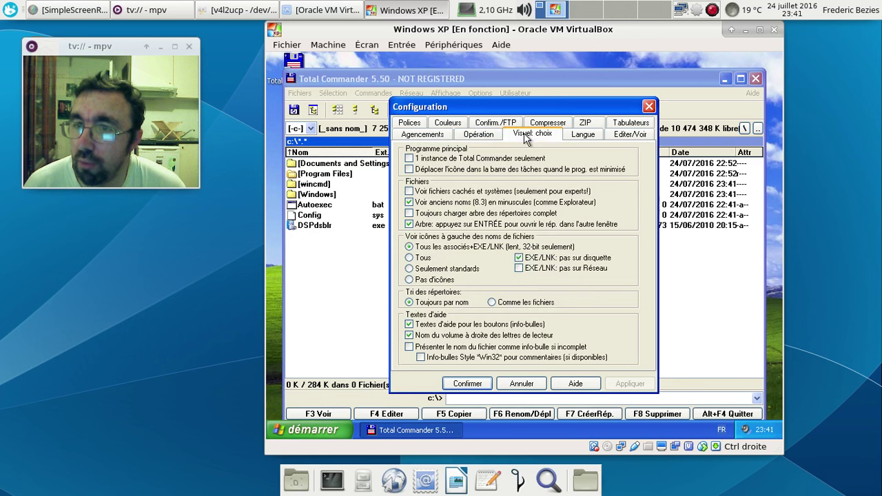
click(587, 139)
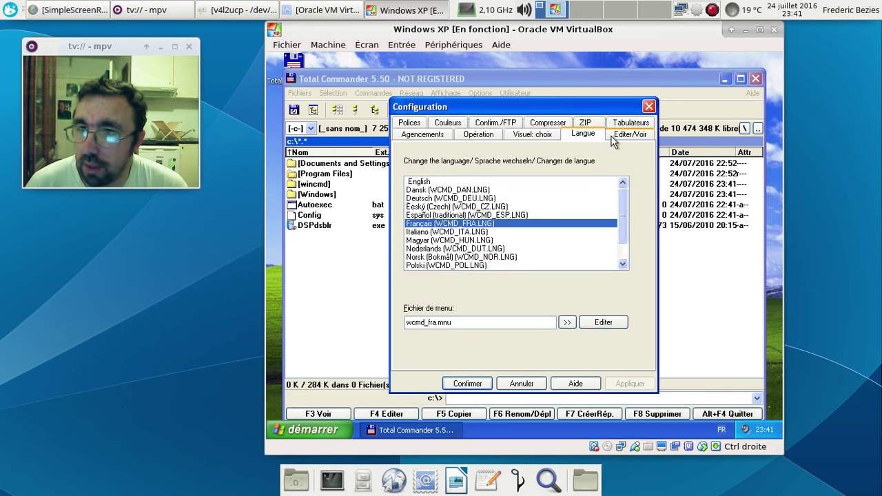
click(618, 136)
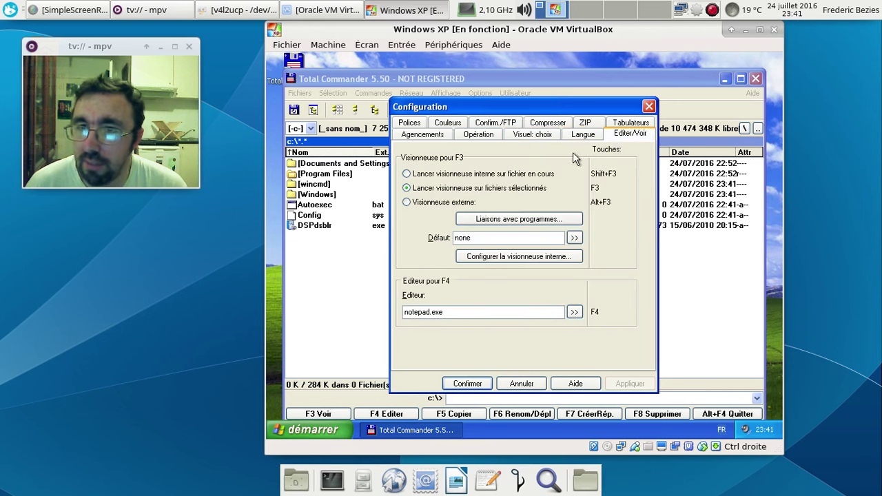
click(427, 137)
click(413, 126)
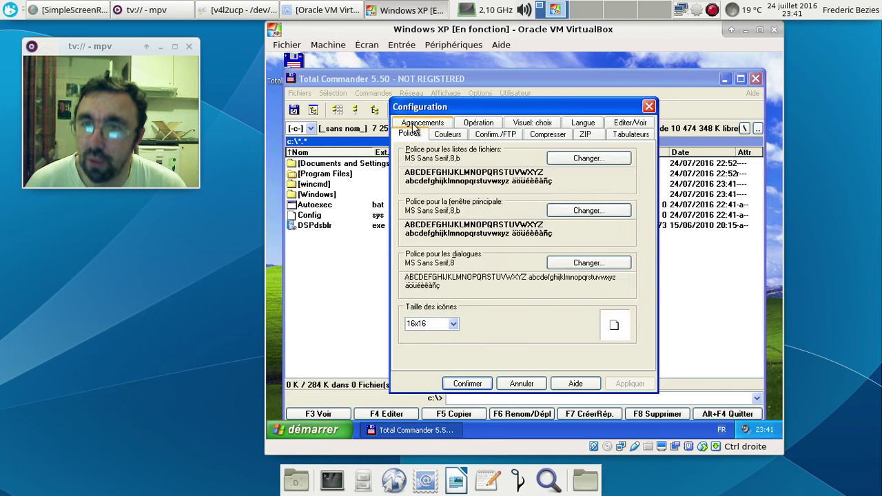
click(448, 134)
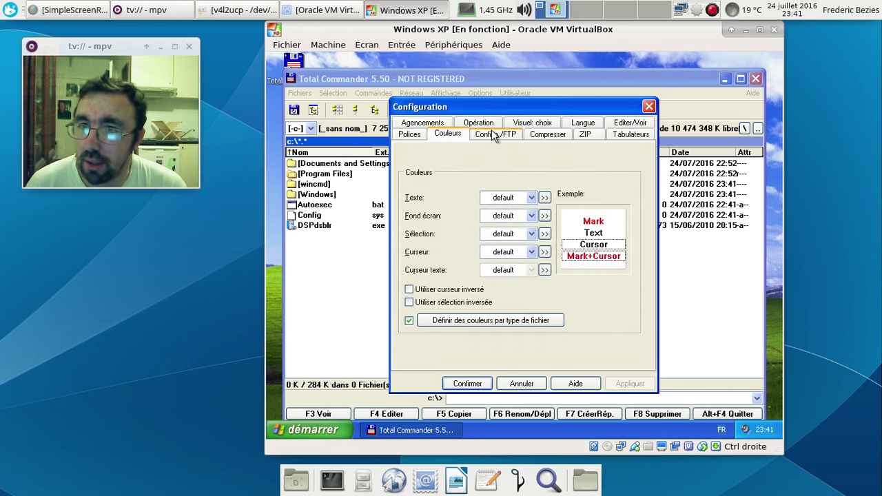
click(491, 133)
click(545, 134)
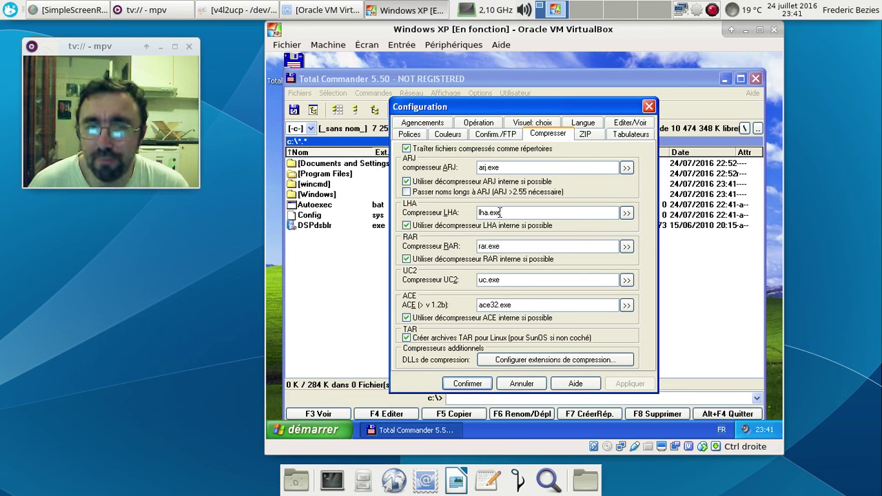
click(493, 135)
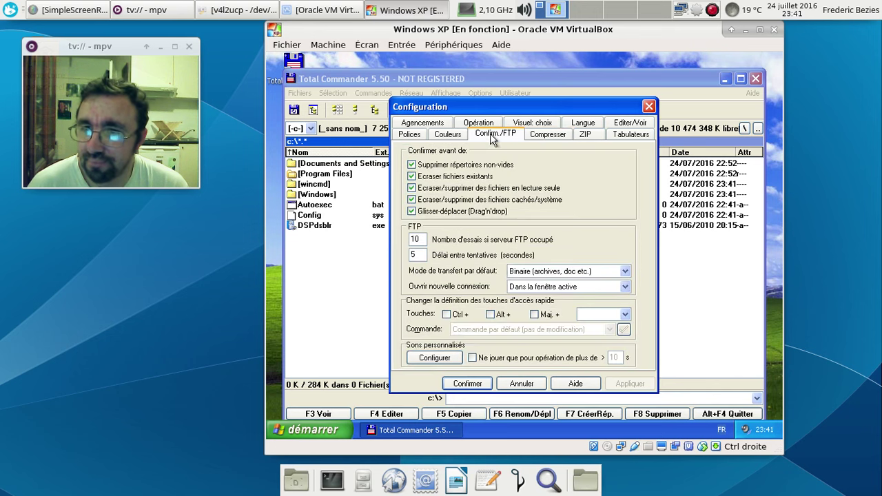
click(445, 135)
click(409, 135)
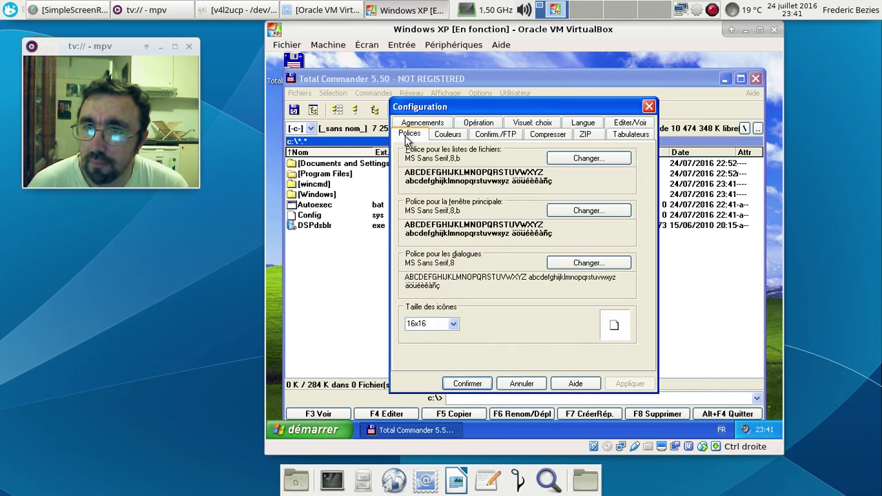
click(633, 126)
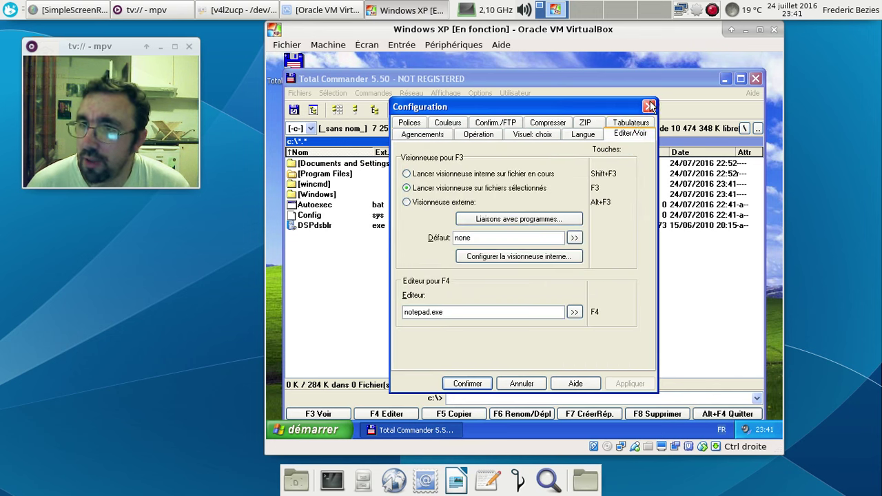
click(648, 106)
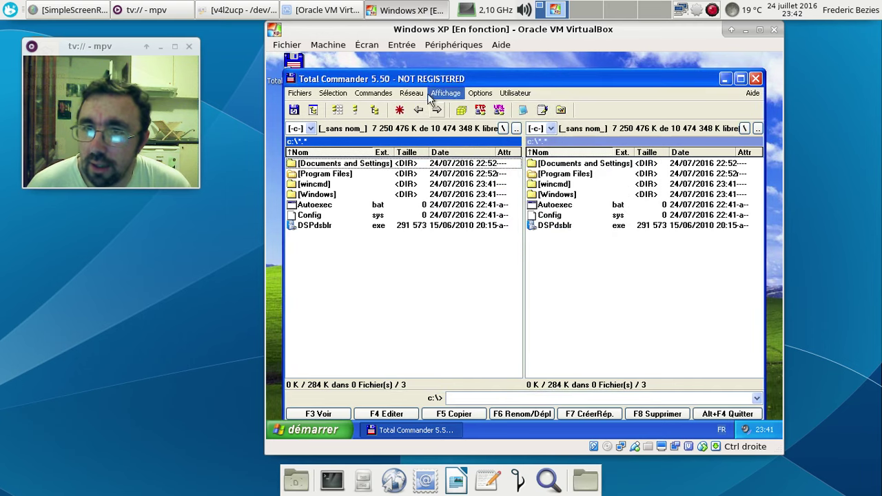
Select the wincmd folder on drive C and calculate the space it occupies.
click(301, 93)
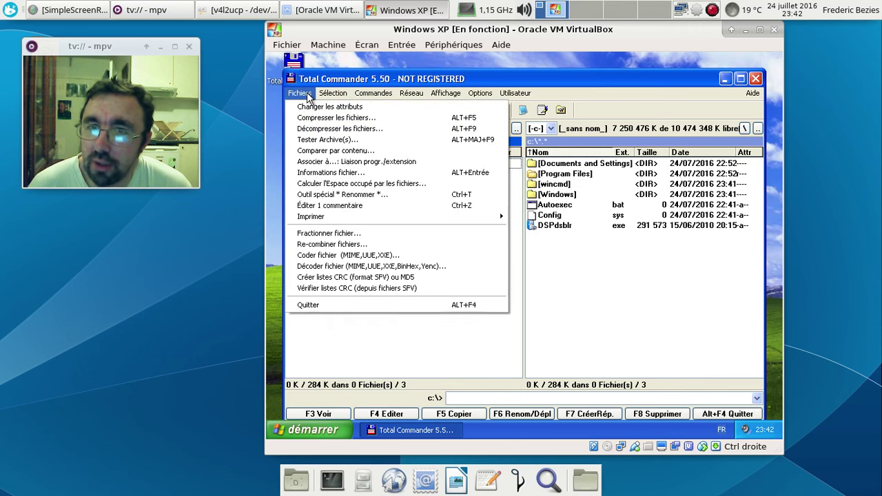
click(301, 94)
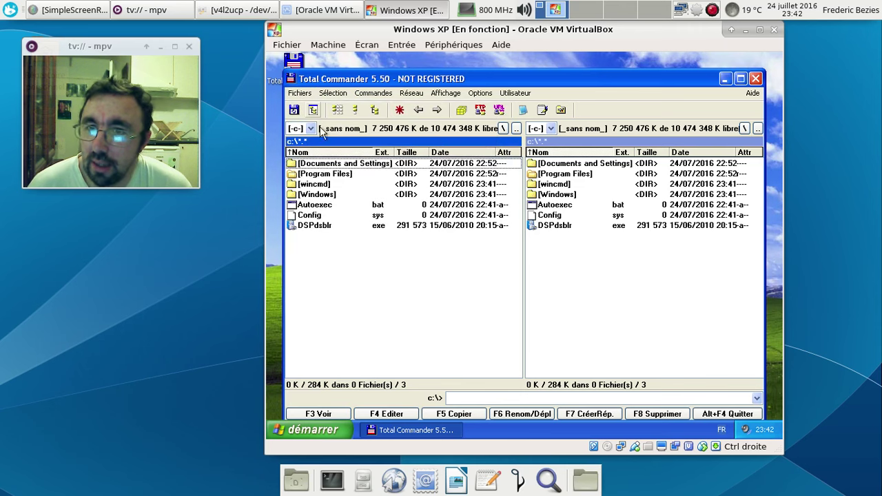
click(334, 184)
right_click(334, 185)
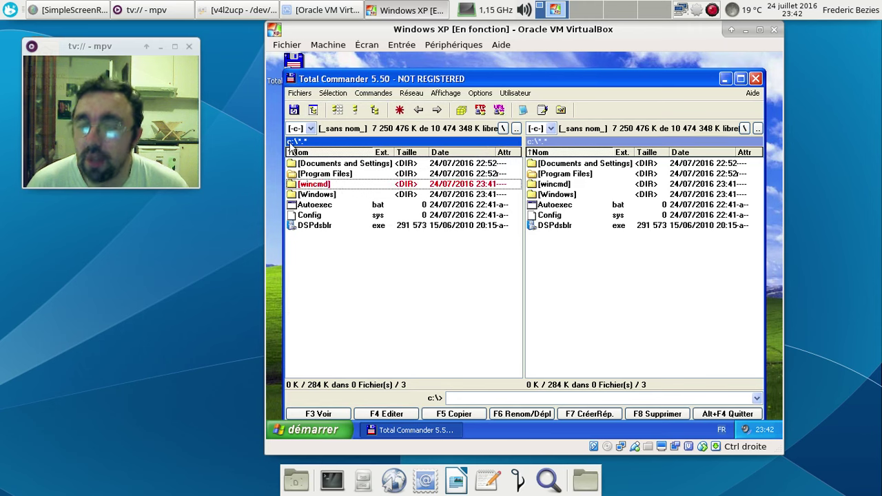
click(299, 93)
click(298, 93)
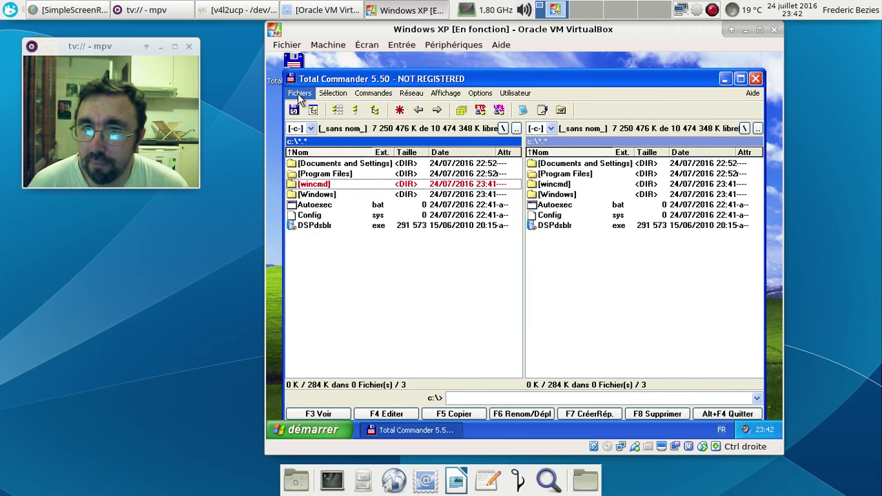
click(298, 93)
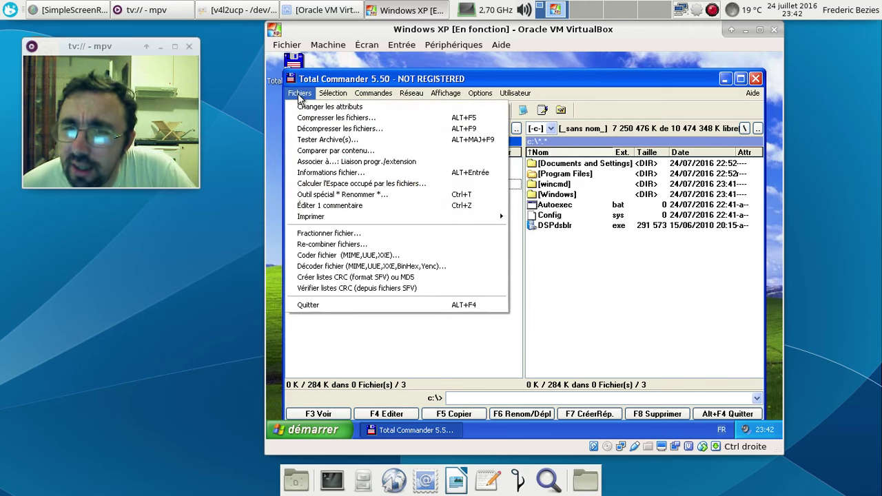
click(359, 183)
click(523, 307)
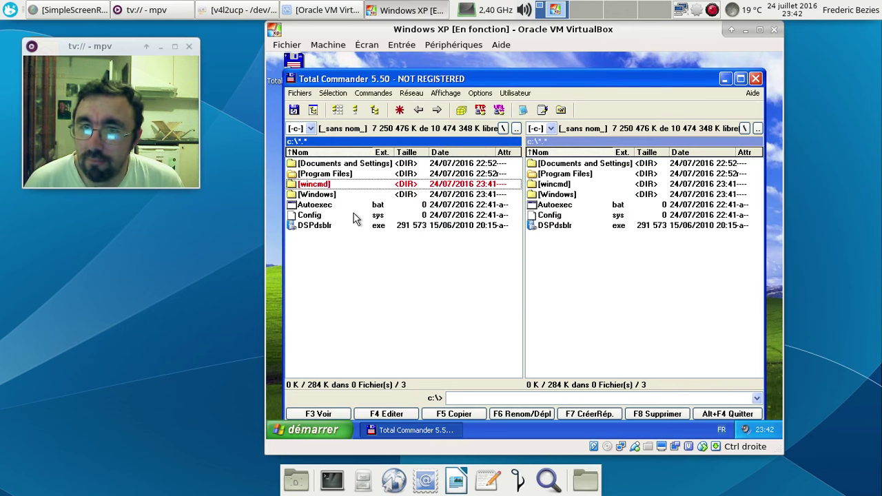
Add the Windows folder to the selection, calculate the total occupied space and deselect both folders.
right_click(336, 195)
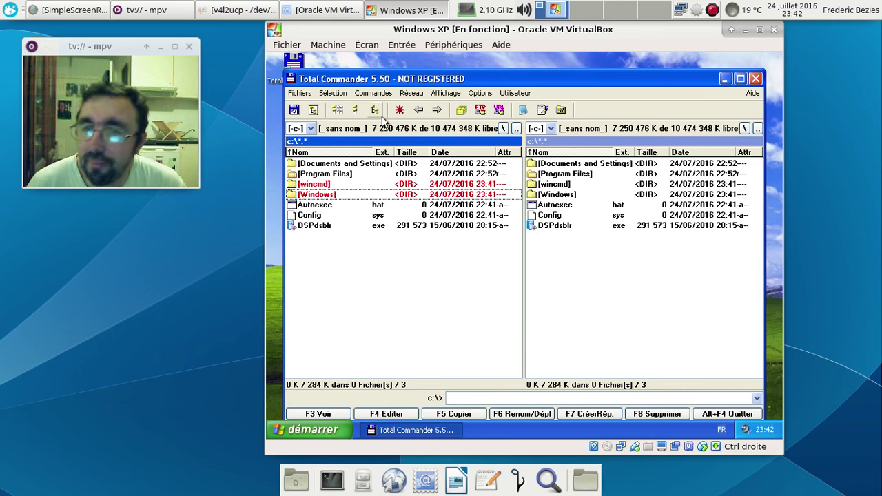
click(301, 92)
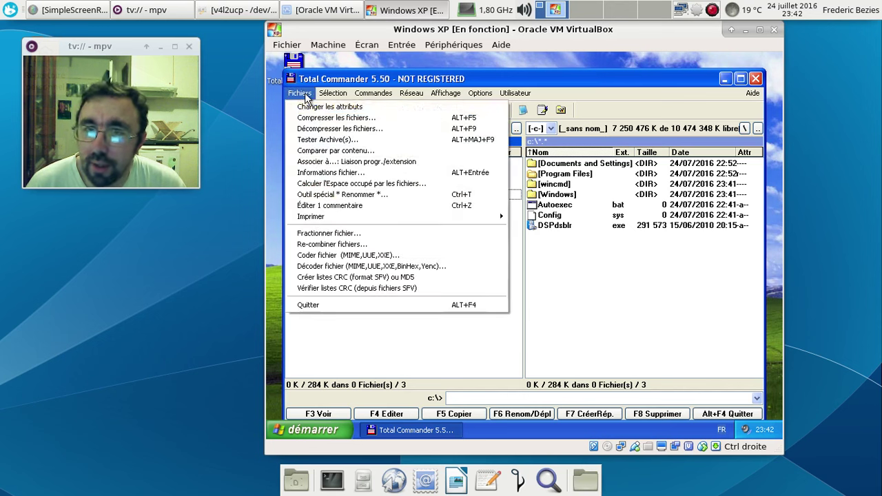
click(352, 185)
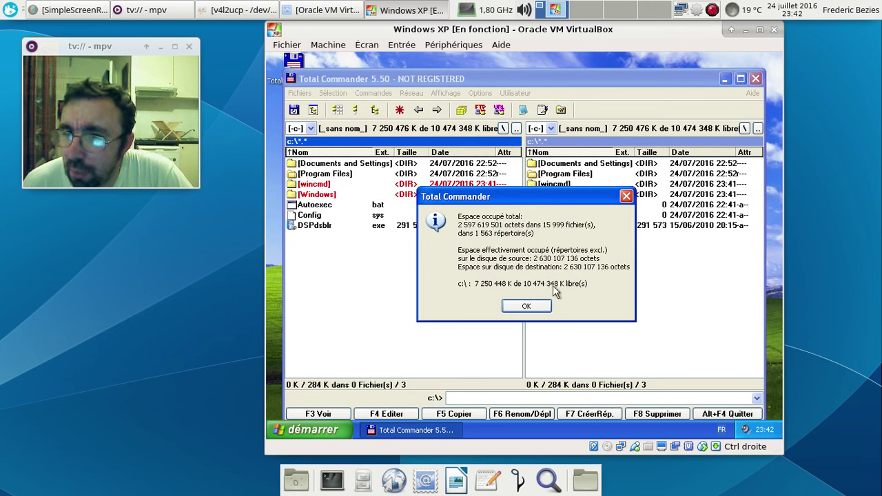
click(525, 306)
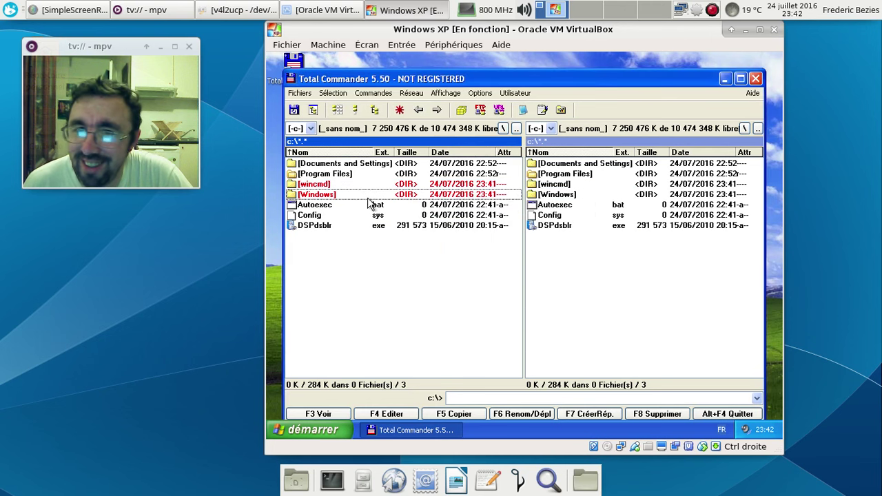
ctrl+click(329, 184)
ctrl+click(335, 195)
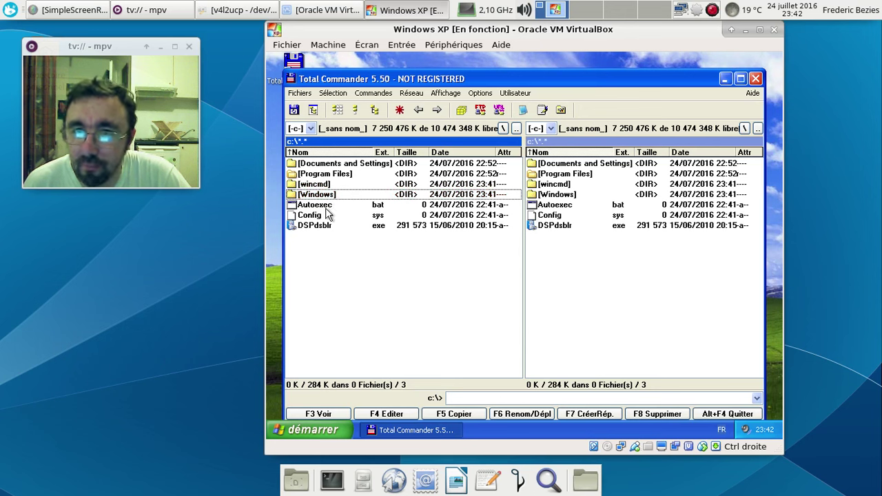
Display the directory tree of drive C, look through it and close it.
click(294, 111)
click(314, 112)
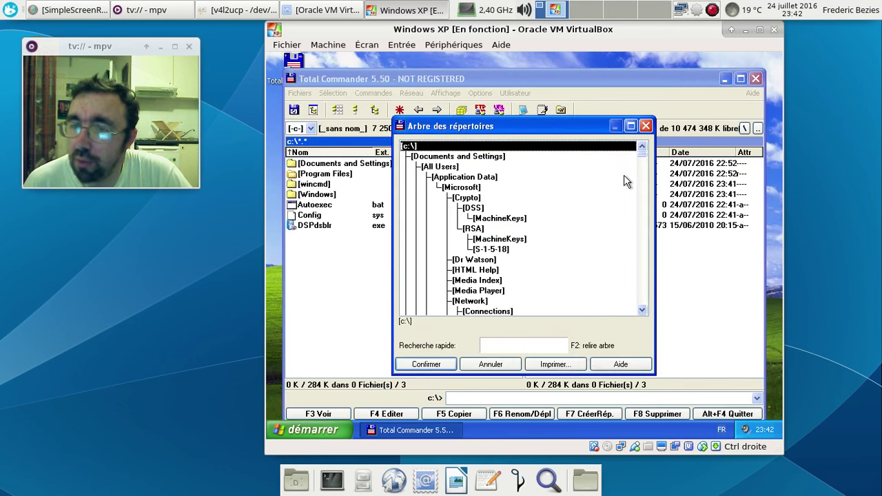
mouse_move(642, 154)
mouse_down()
mouse_move(655, 315)
mouse_move(649, 145)
mouse_up()
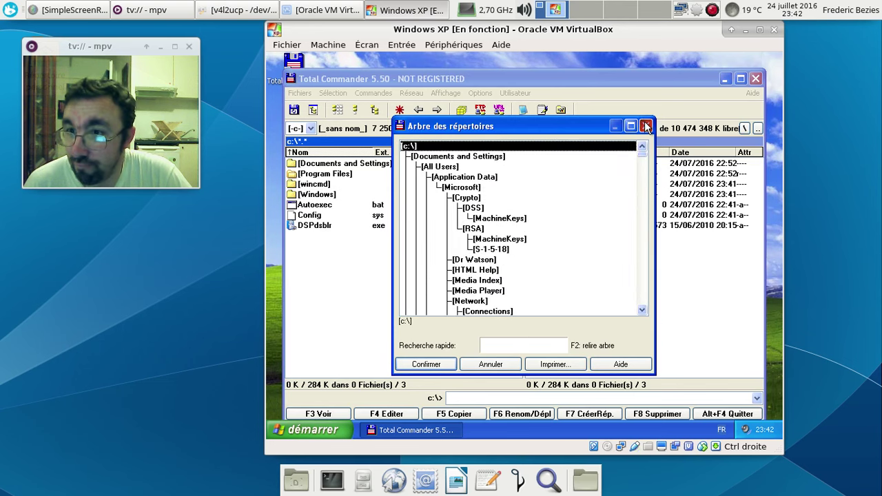
click(645, 126)
View the file compression options for the Windows folder and cancel without creating an archive.
key(Insert)
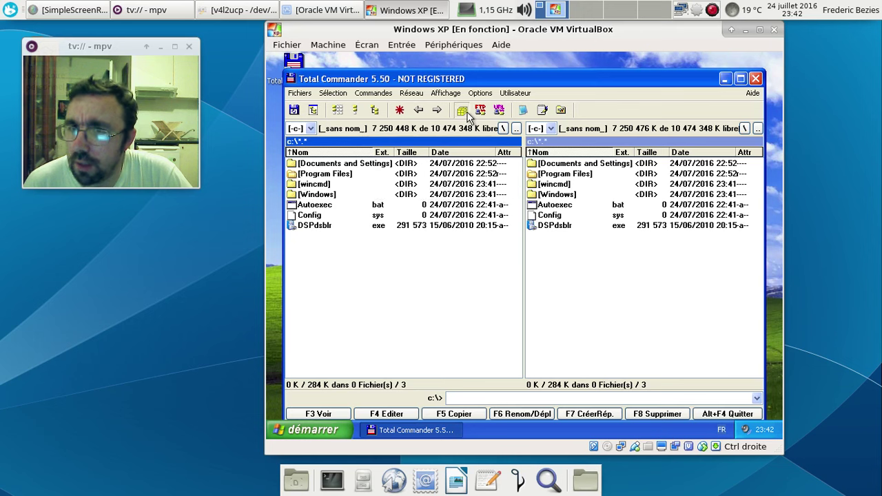
click(463, 112)
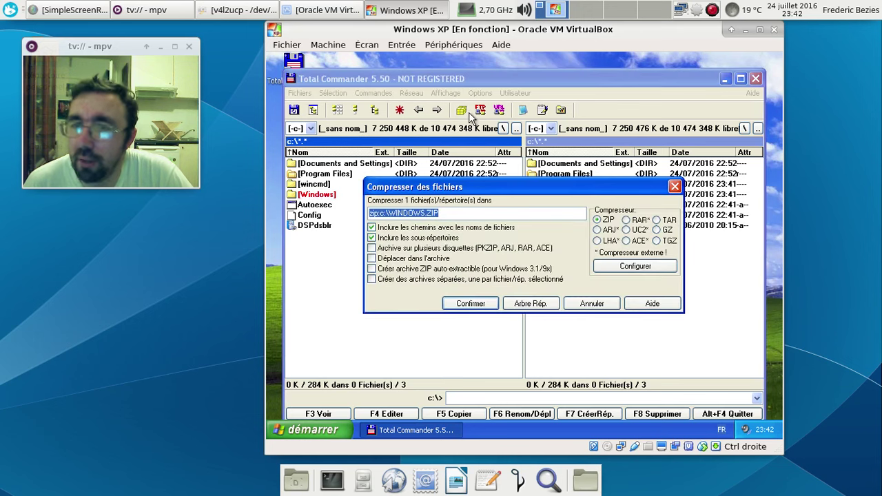
click(605, 303)
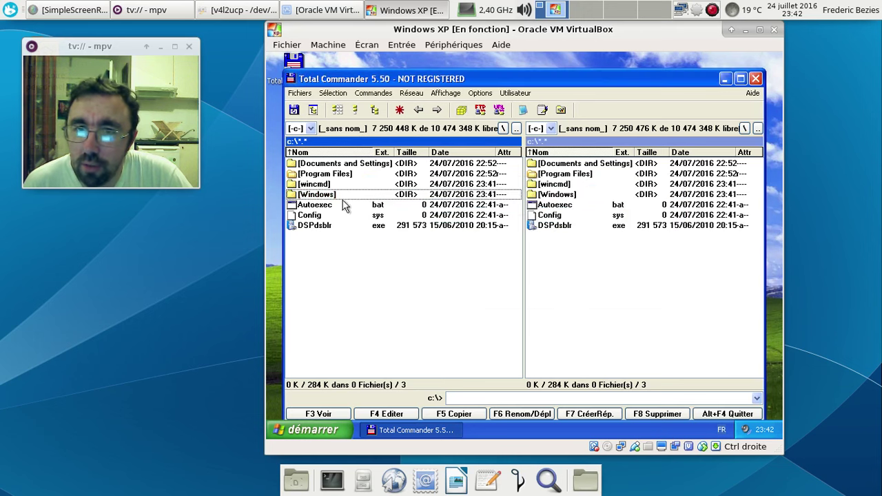
In the active file list, go to the Mes documents folder inside the user's profile under c:\Documents and Settings.
double_click(334, 165)
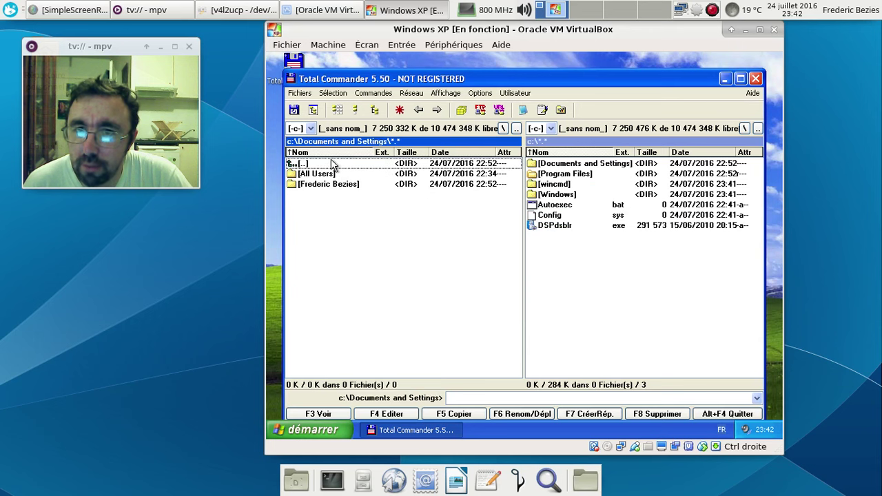
double_click(323, 185)
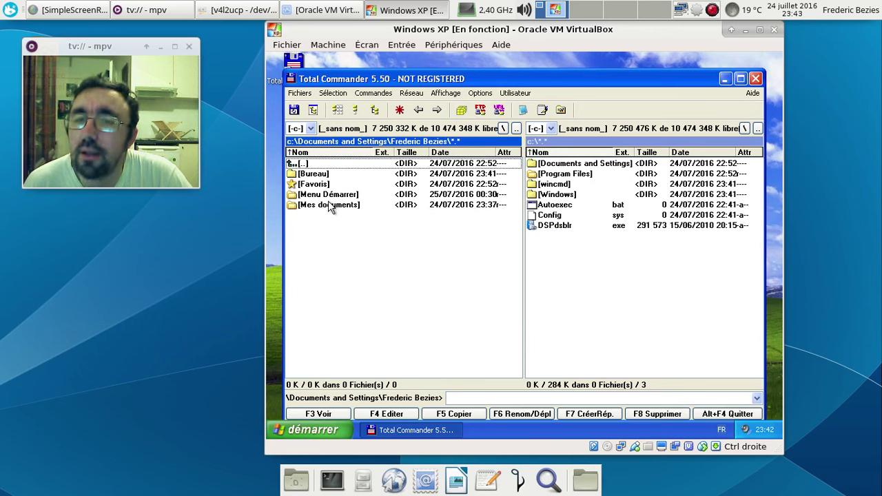
click(328, 205)
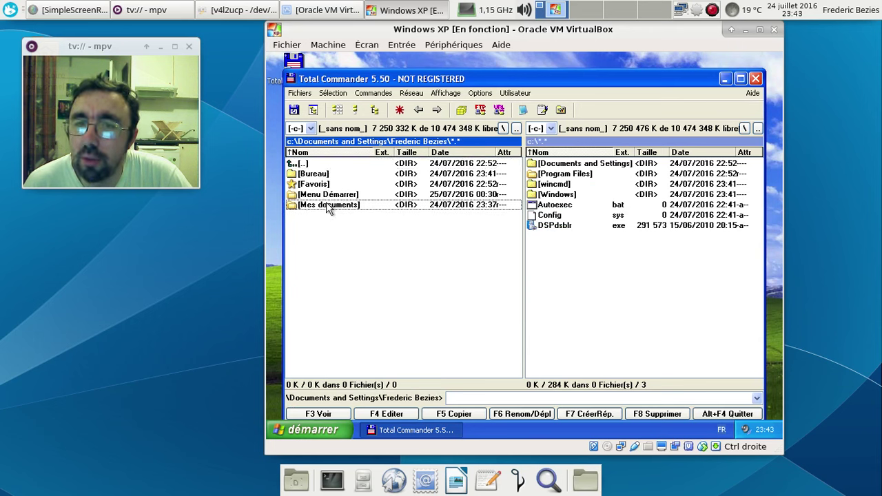
double_click(328, 206)
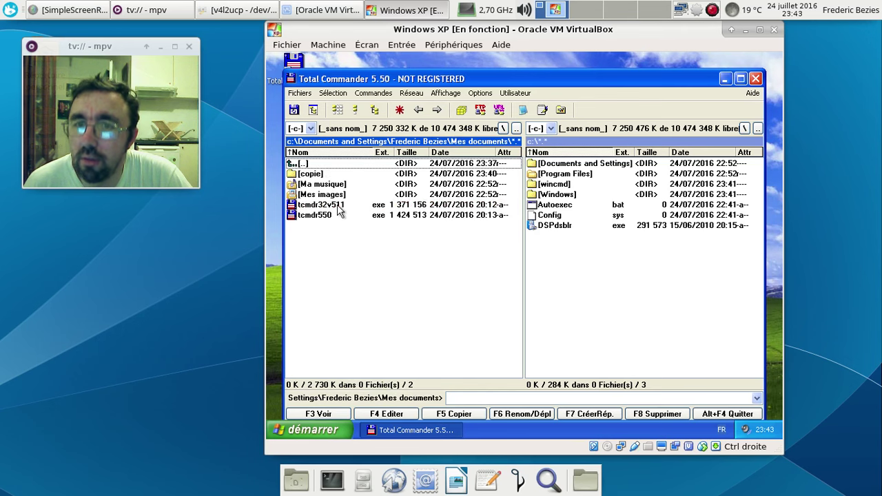
click(327, 205)
click(325, 215)
key(super)
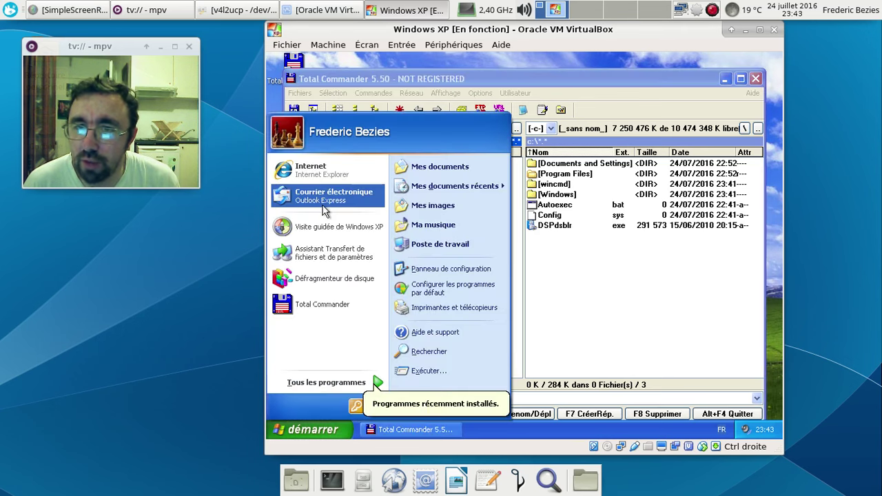
key(Escape)
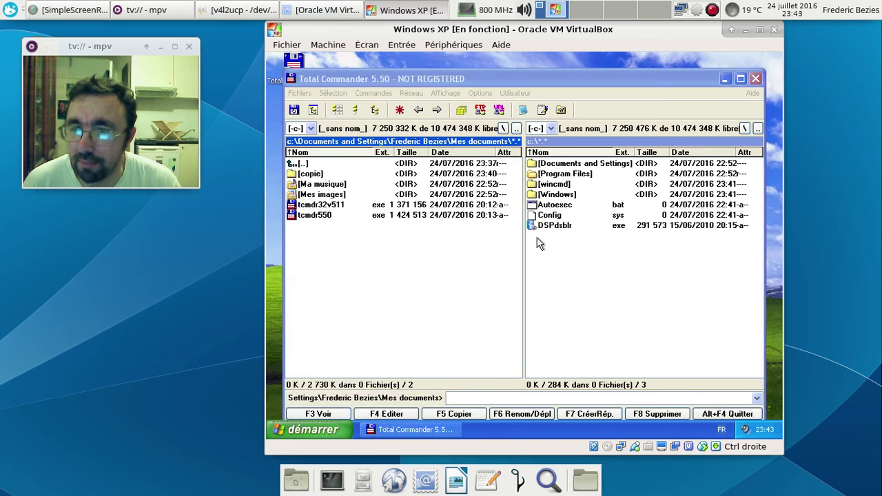
In the second file list, go to the copie folder inside the user's Mes documents folder.
click(578, 165)
double_click(578, 168)
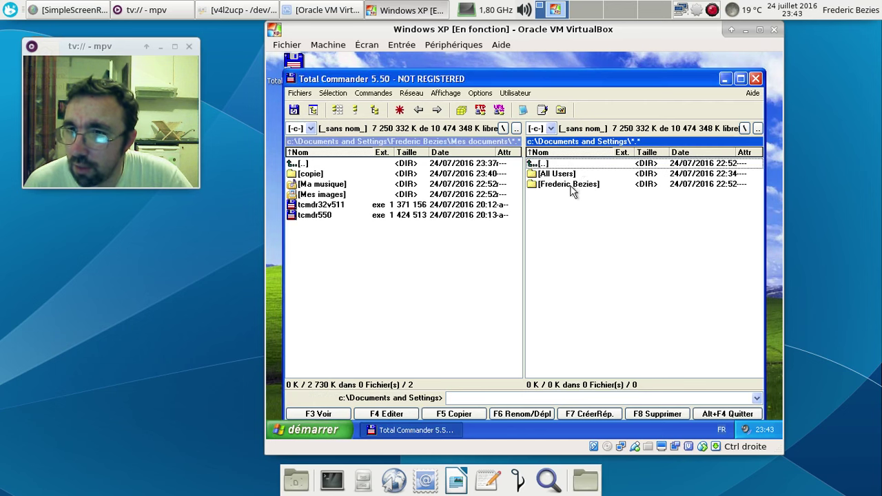
double_click(571, 185)
click(563, 207)
double_click(563, 207)
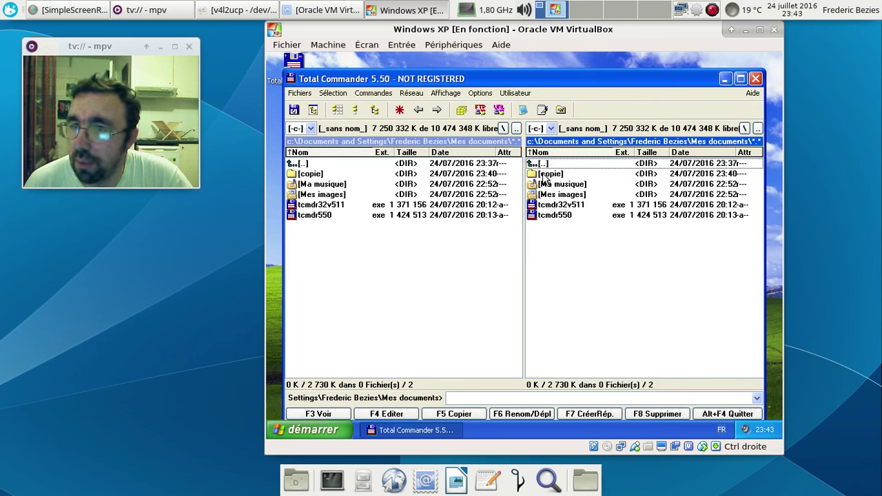
double_click(542, 173)
Select both installer files, tcmdr32v511 and tcmdr550, in Mes documents and move them into the copie folder.
click(349, 205)
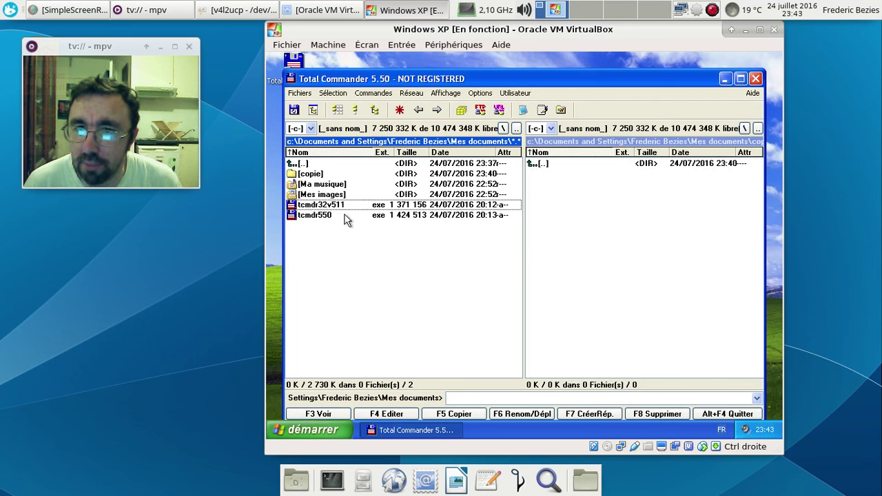
key(ctrl+a)
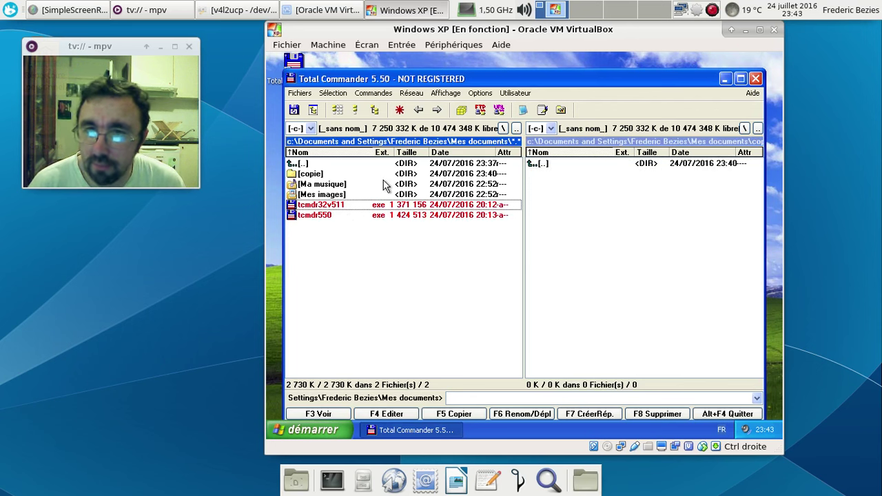
key(F6)
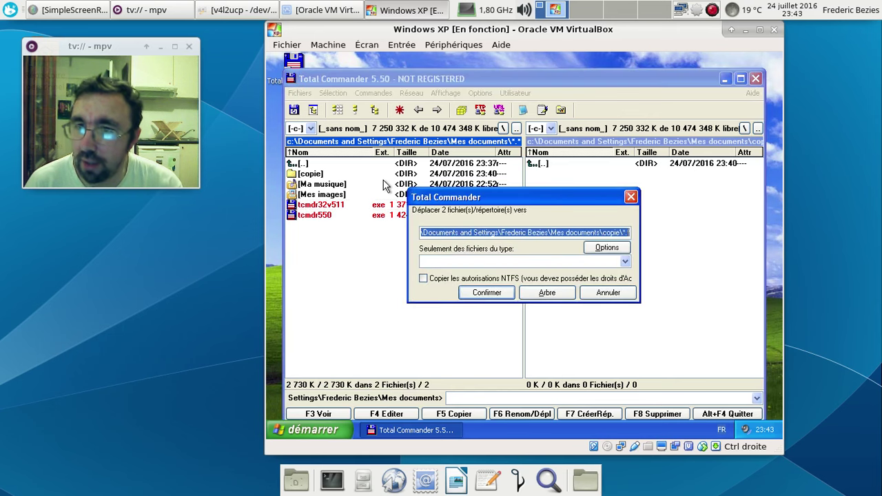
key(Return)
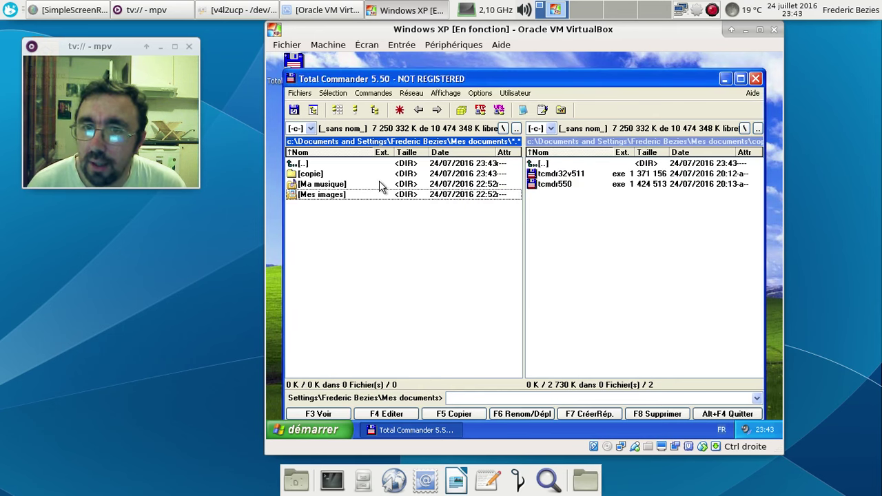
Compress the copie folder into the ZIP archive copie.zip, including paths and subdirectories.
click(319, 177)
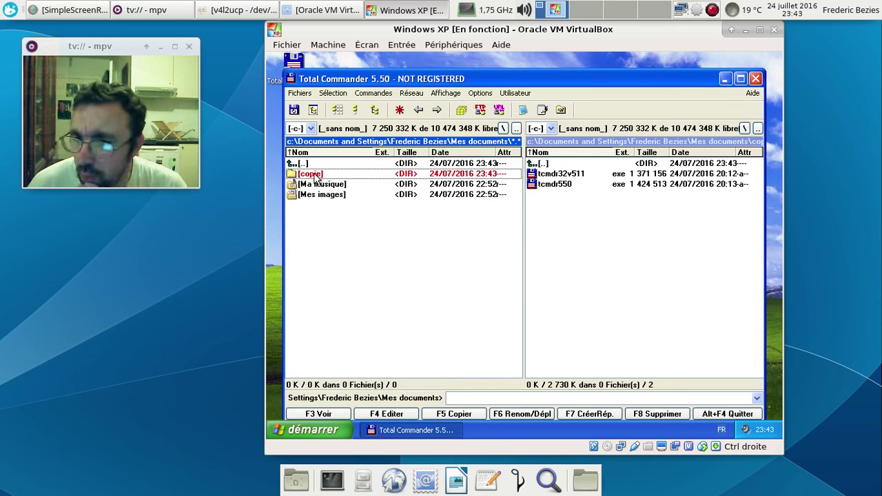
click(319, 93)
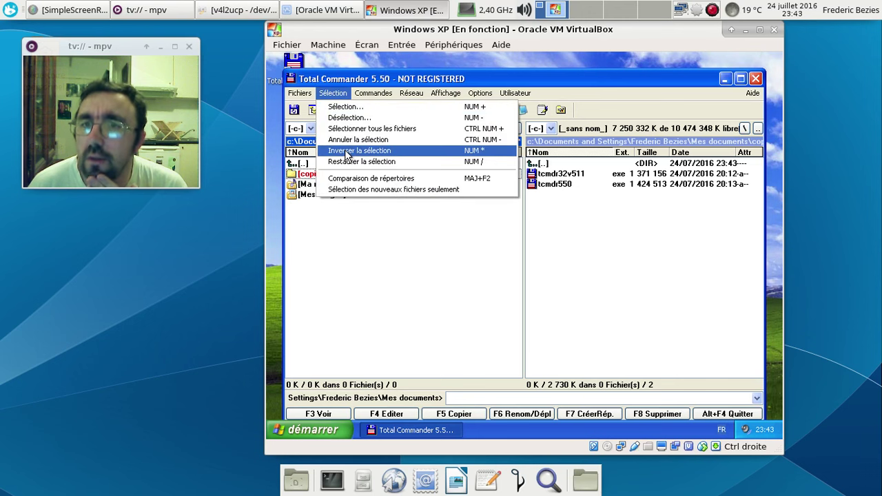
mouse_move(303, 96)
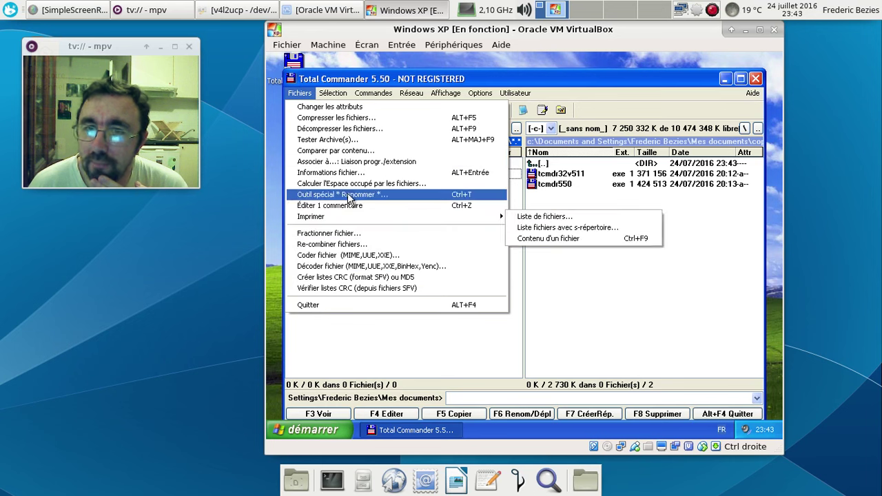
mouse_move(336, 96)
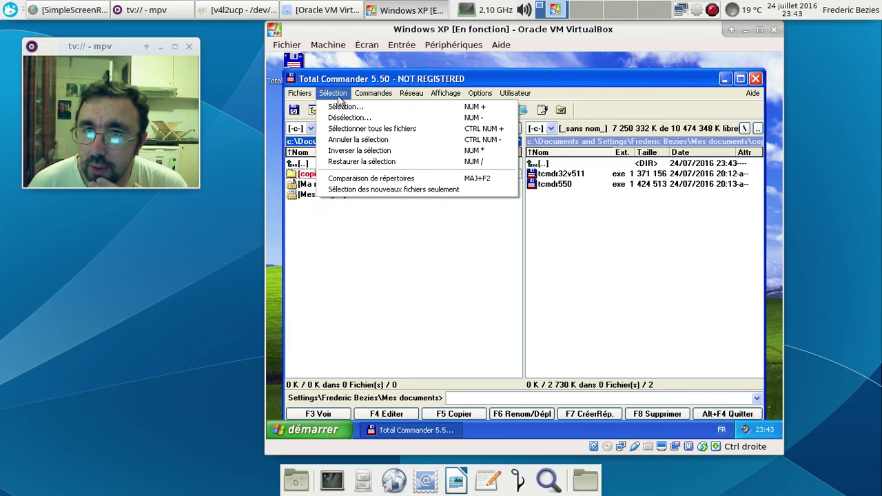
mouse_move(365, 95)
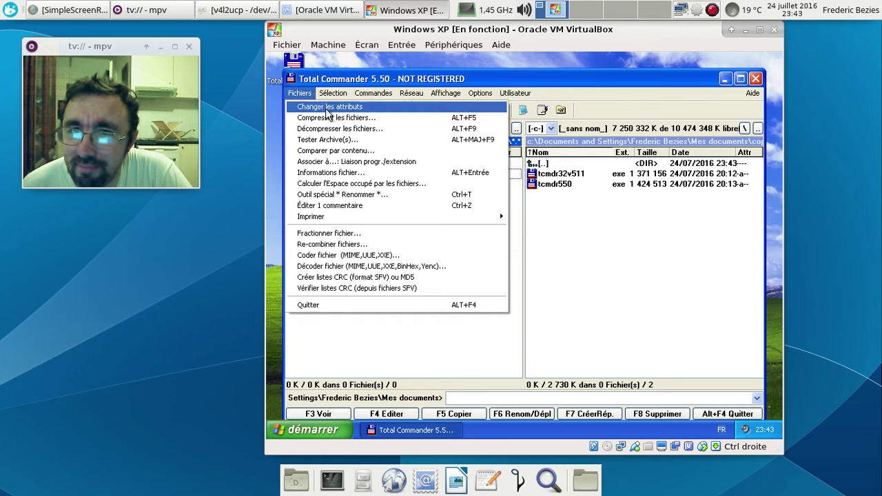
click(330, 117)
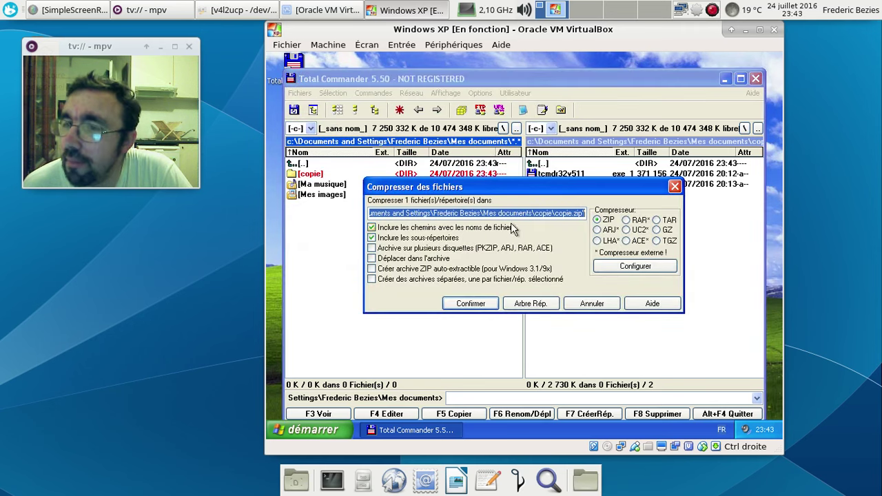
click(480, 305)
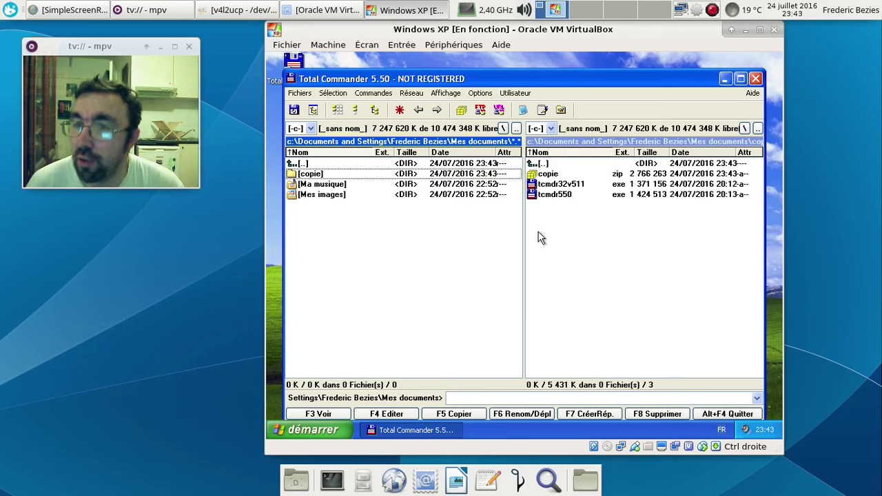
Browse the contents of the copie.zip archive and return to the folder that contains it.
double_click(540, 175)
double_click(542, 175)
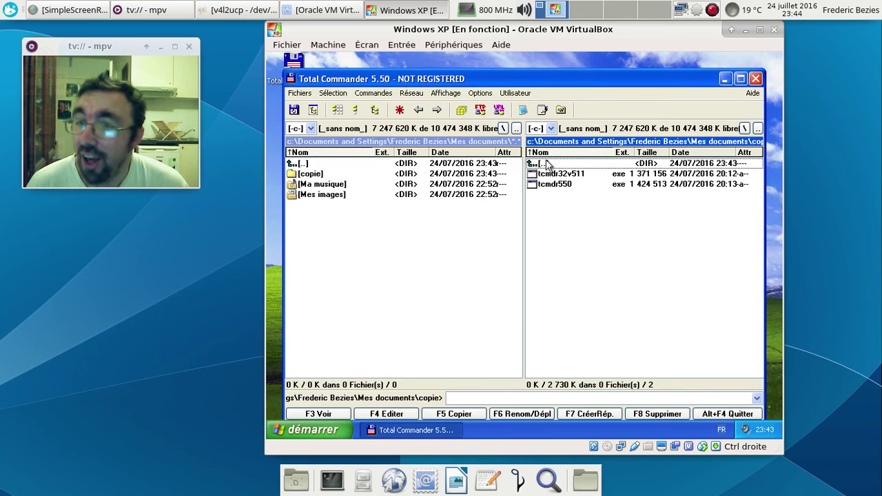
double_click(546, 164)
double_click(545, 164)
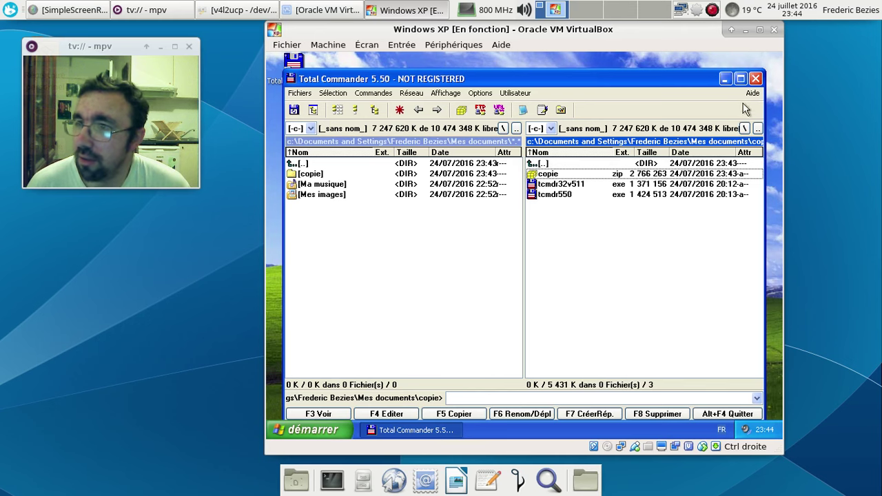
Quit Total Commander and return to the Windows XP desktop.
click(754, 81)
click(506, 170)
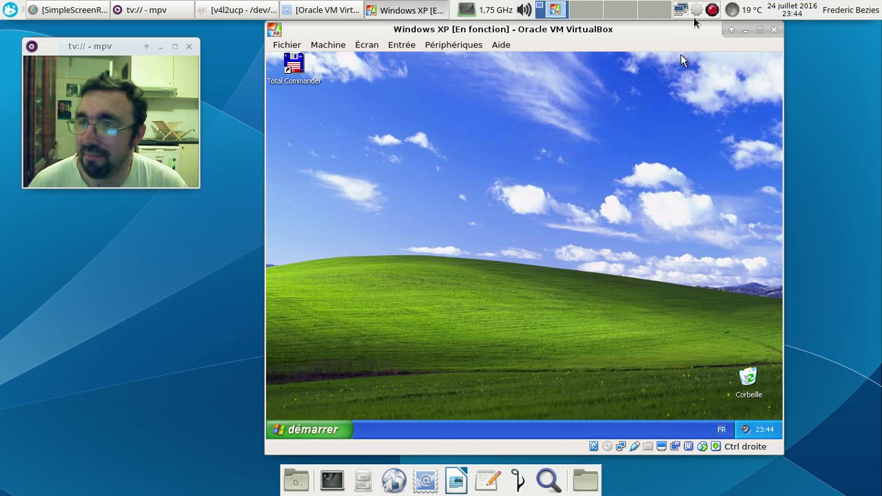
right_click(711, 9)
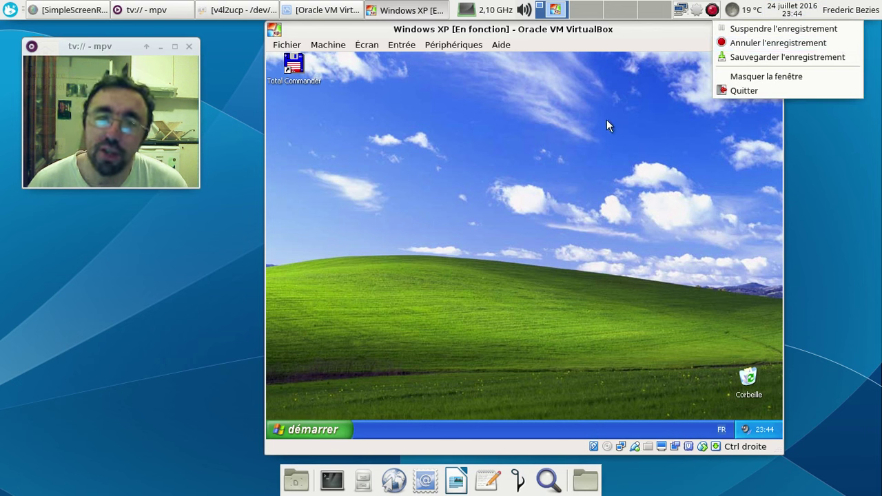
click(691, 63)
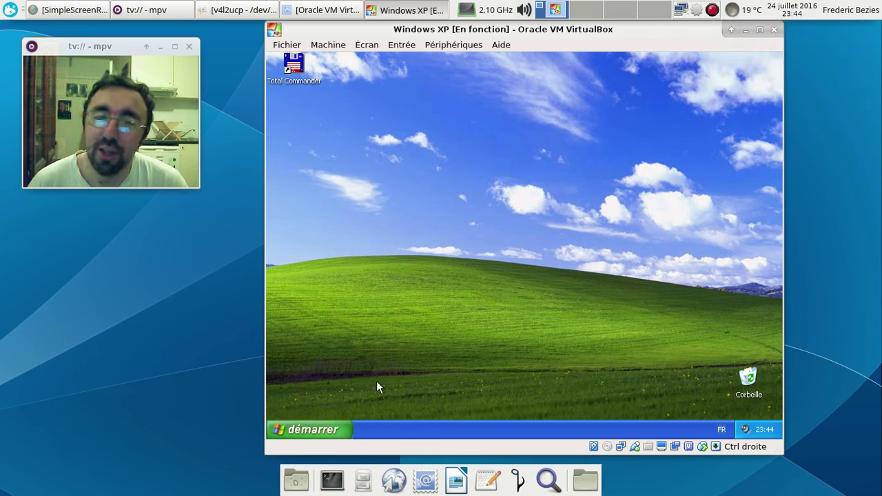
Shut down the Windows XP virtual machine from within the guest system.
click(312, 429)
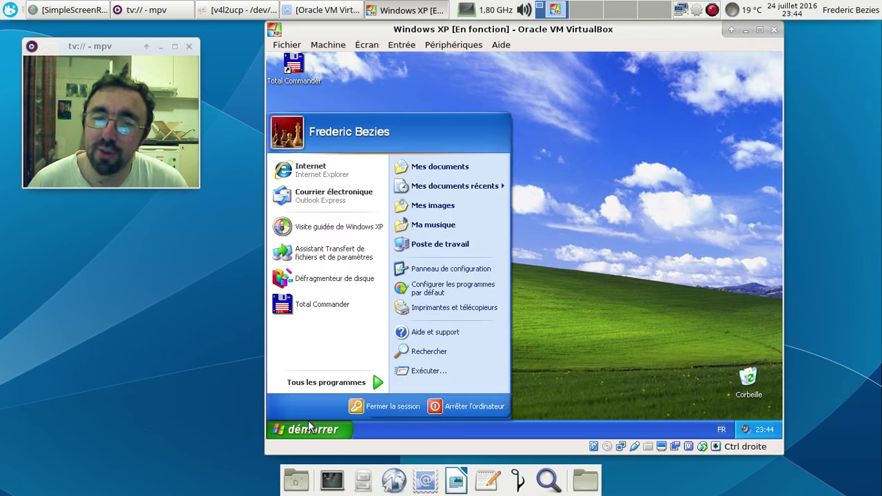
click(434, 409)
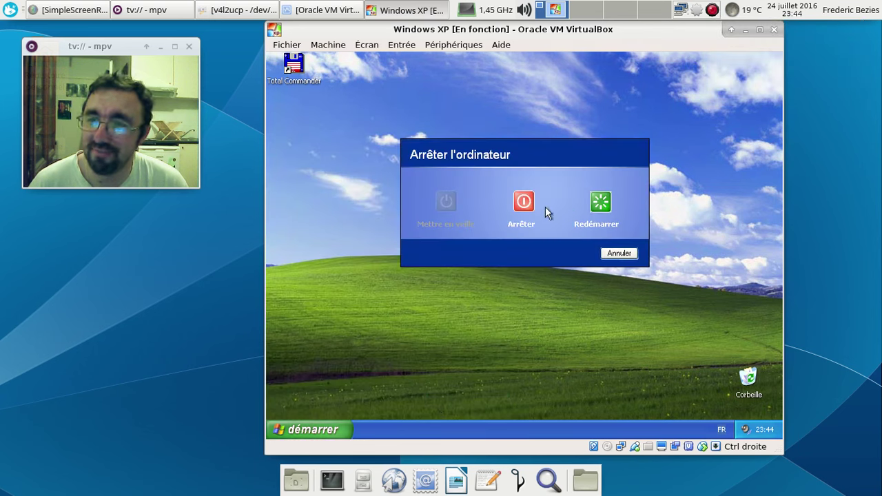
click(527, 204)
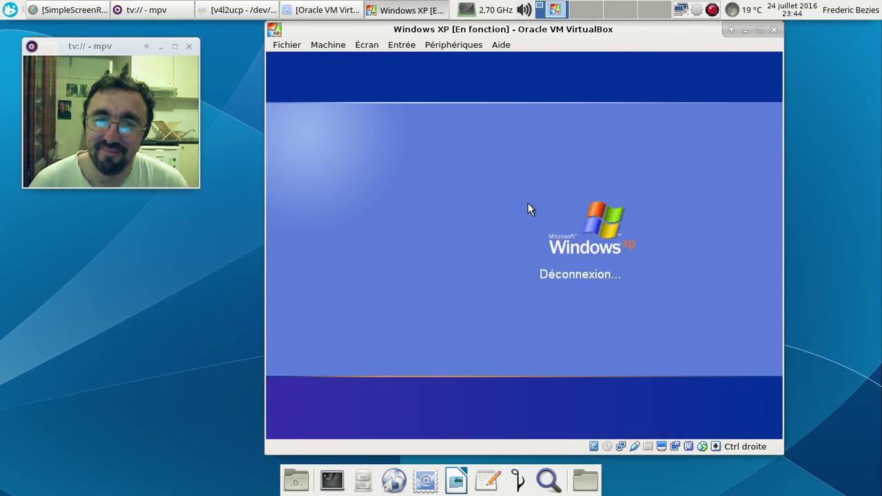